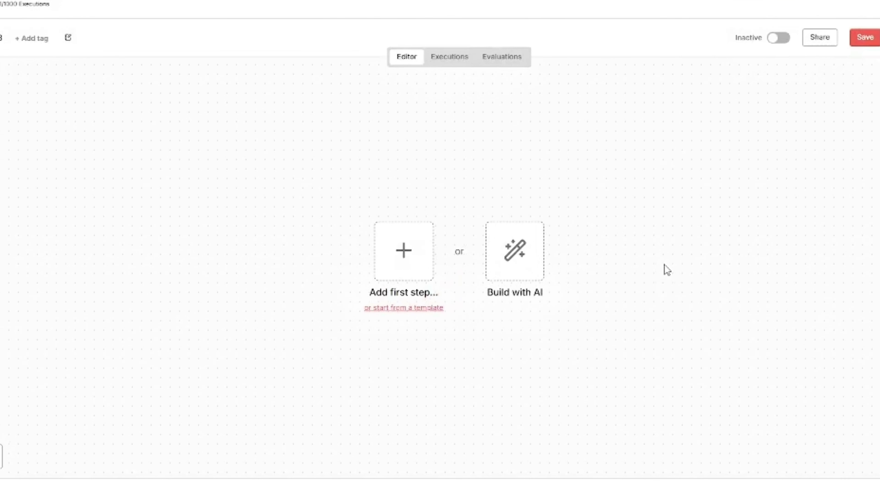
# - Add a Slack trigger that fires on a new message posted to a channel as the workflow's first step
pyautogui.click(384, 257)
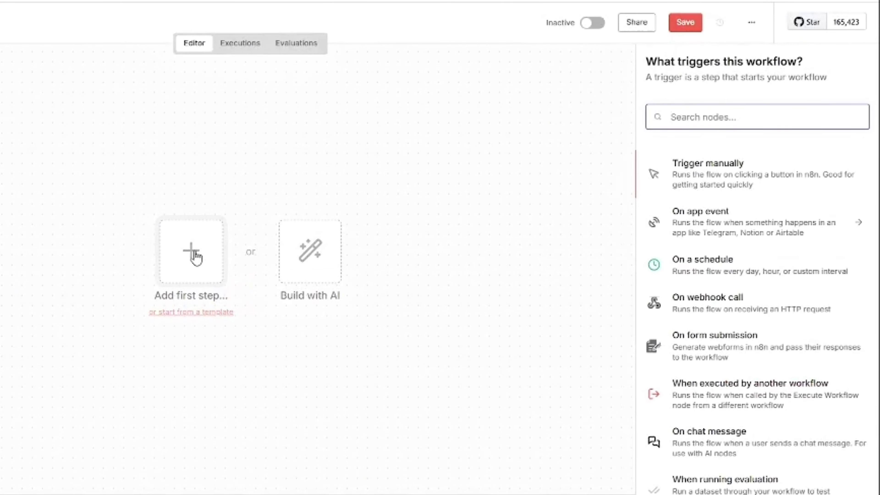
pyautogui.write('sla')
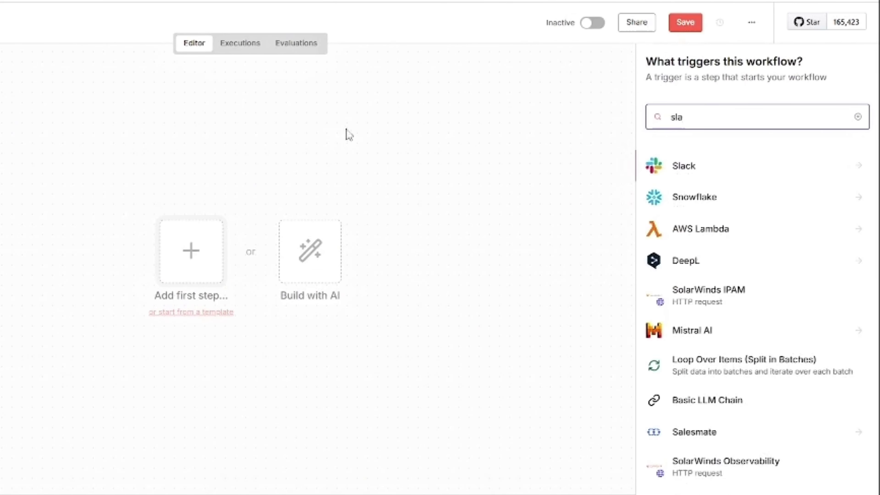
pyautogui.click(725, 170)
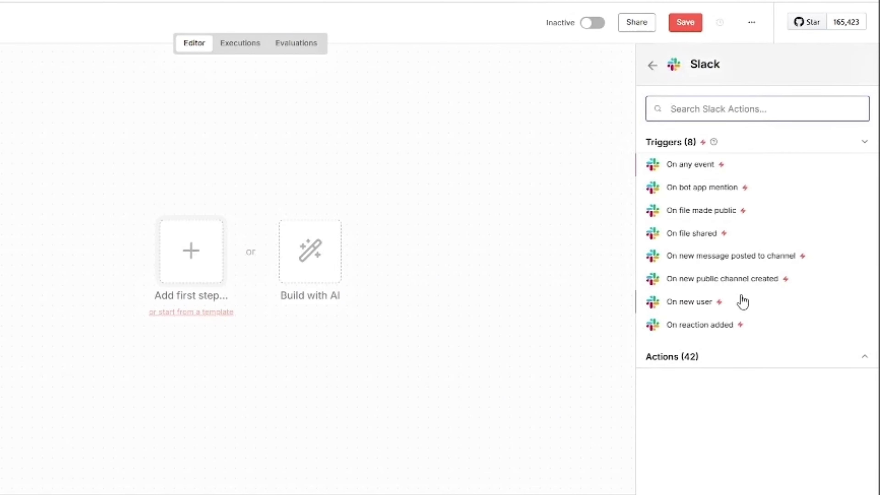
pyautogui.click(729, 256)
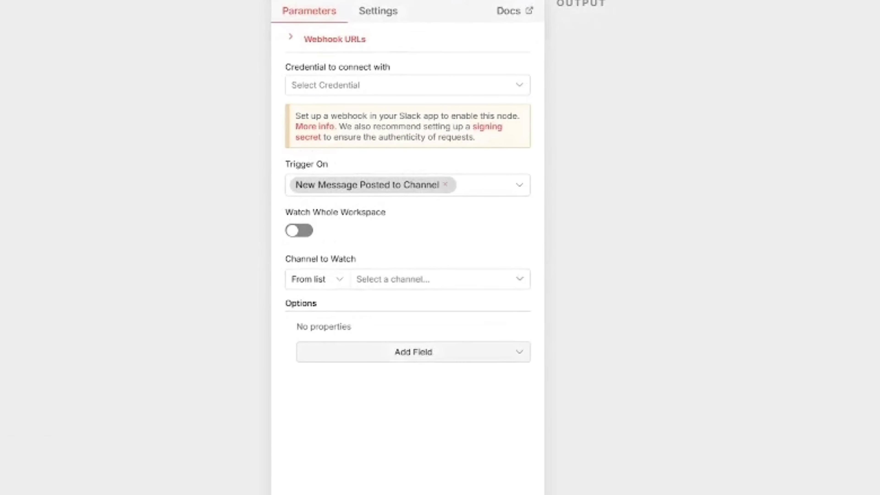
# - Start a new Slack API credential for the trigger and clear its prefilled signature secret
pyautogui.click(409, 85)
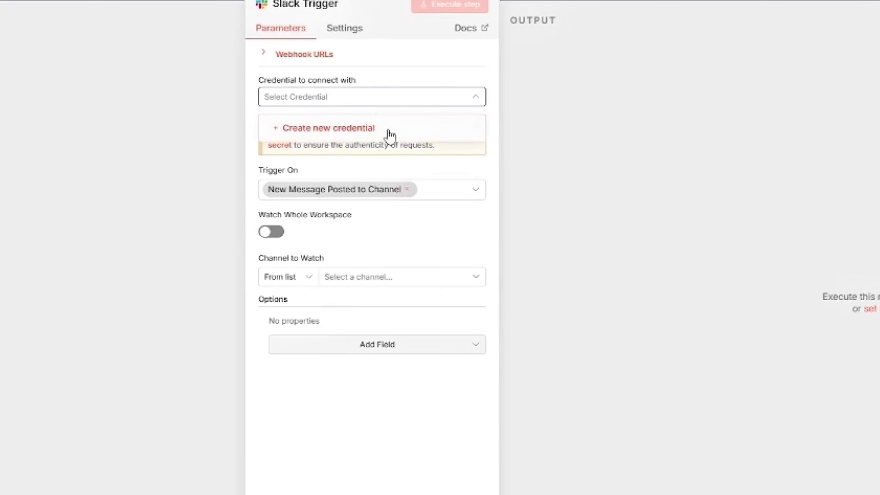
pyautogui.click(391, 135)
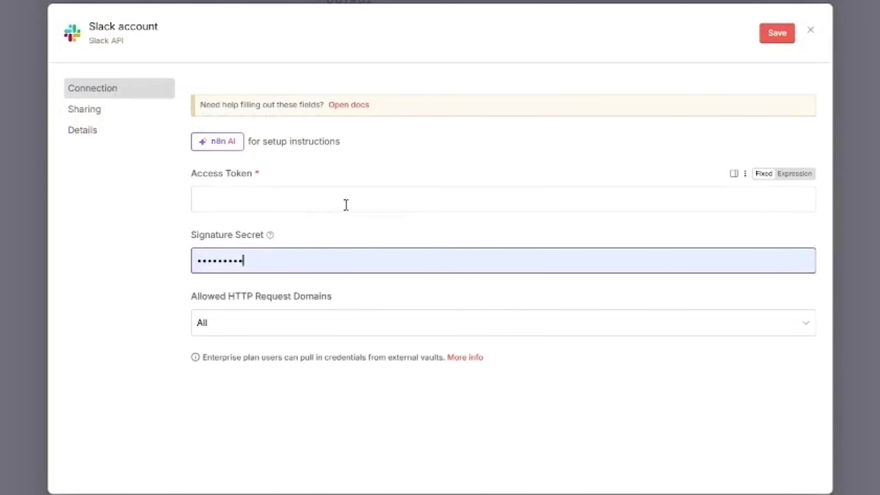
pyautogui.doubleClick(273, 261)
pyautogui.press('BackSpace')
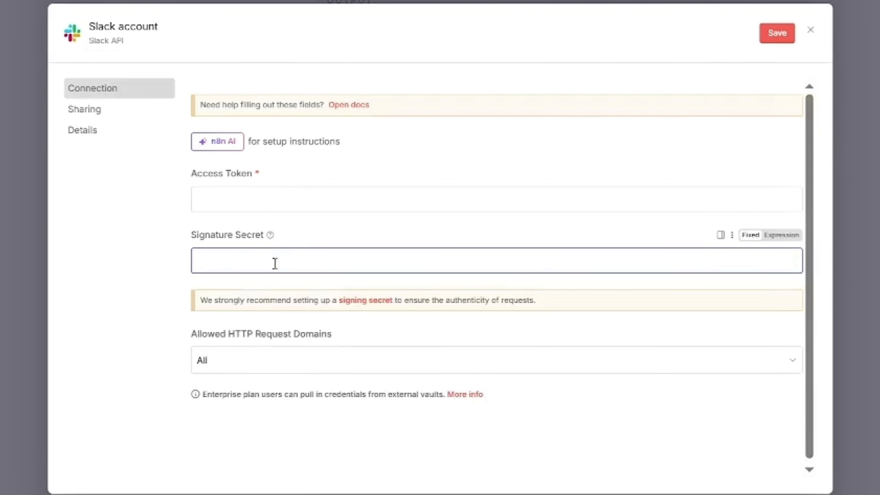
# - Switch to the Slack API site at api.slack.com/apps and start creating an app from scratch
pyautogui.click(123, 212)
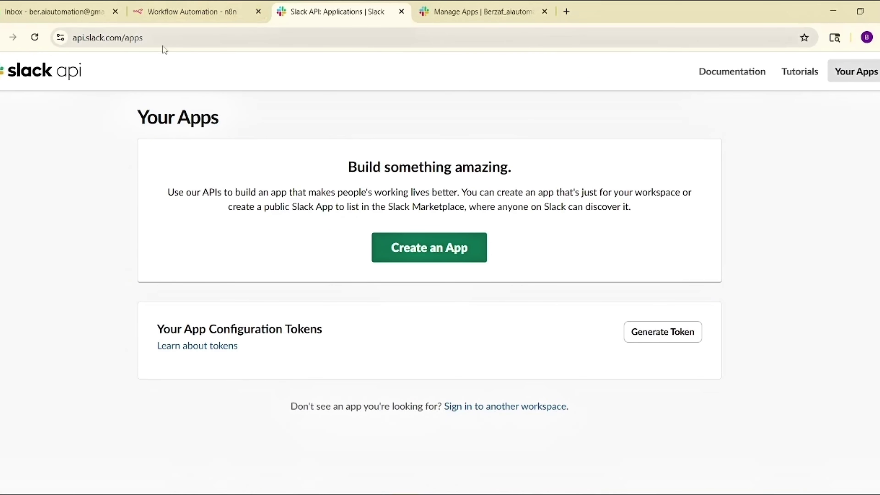
pyautogui.click(163, 44)
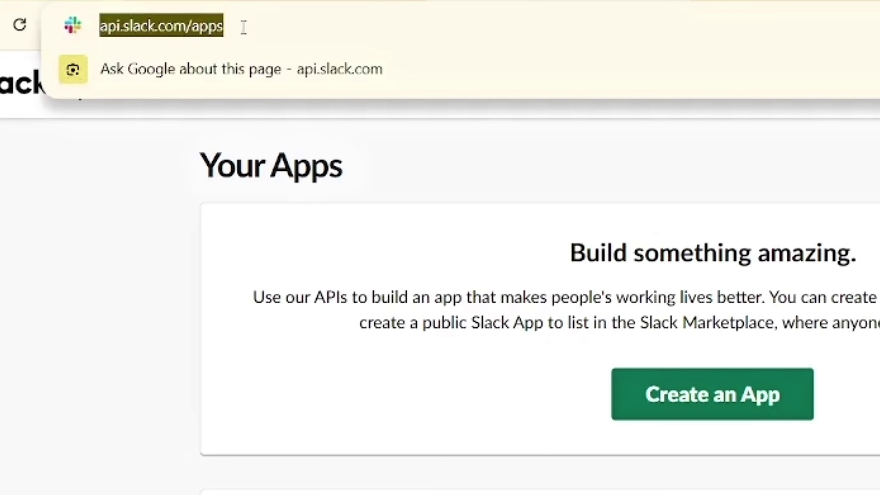
pyautogui.click(497, 334)
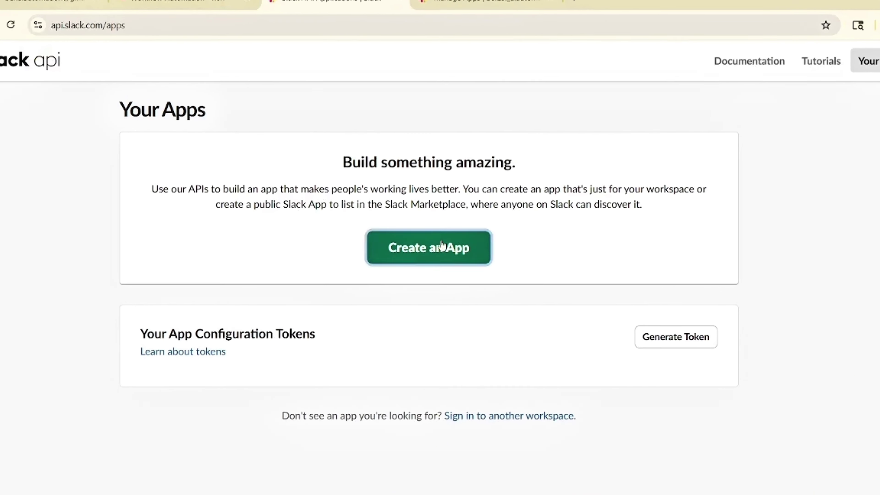
pyautogui.click(745, 395)
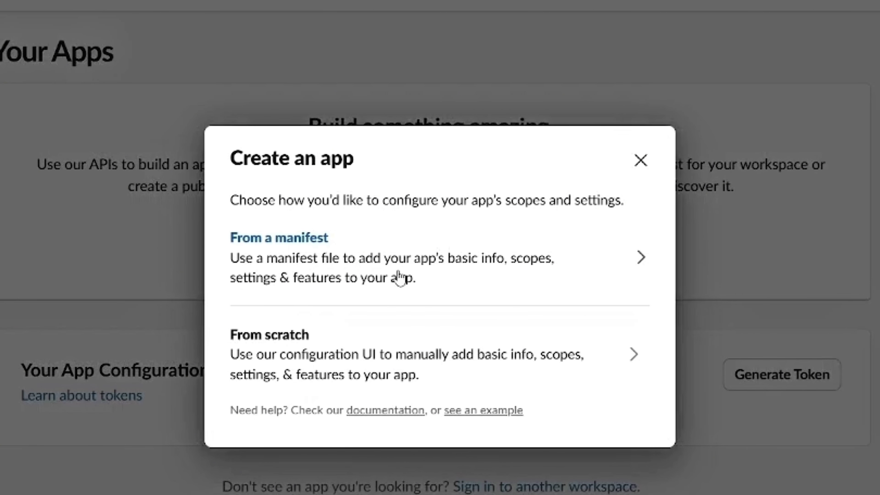
pyautogui.click(422, 374)
# - Name the app n8n_Demo, pick the AI automation workspace to develop it in, and create the app
pyautogui.click(354, 172)
pyautogui.write('n8n')
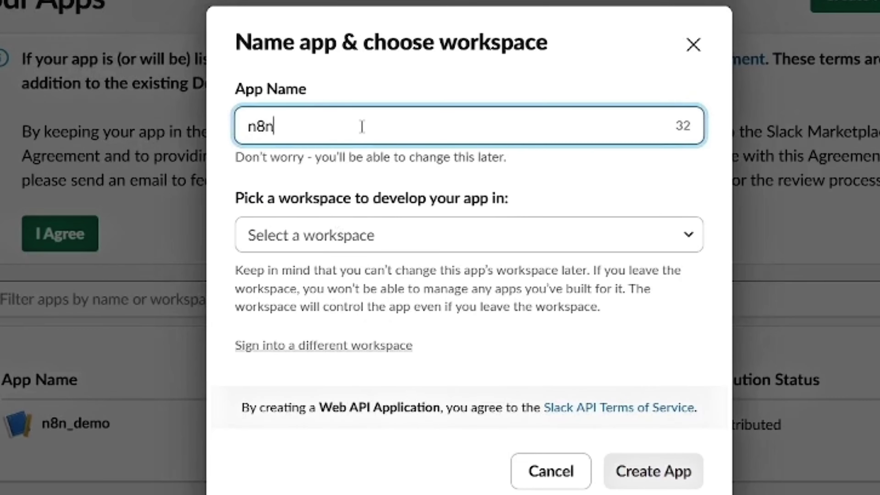
pyautogui.write('_Demo')
pyautogui.click(378, 235)
pyautogui.click(377, 275)
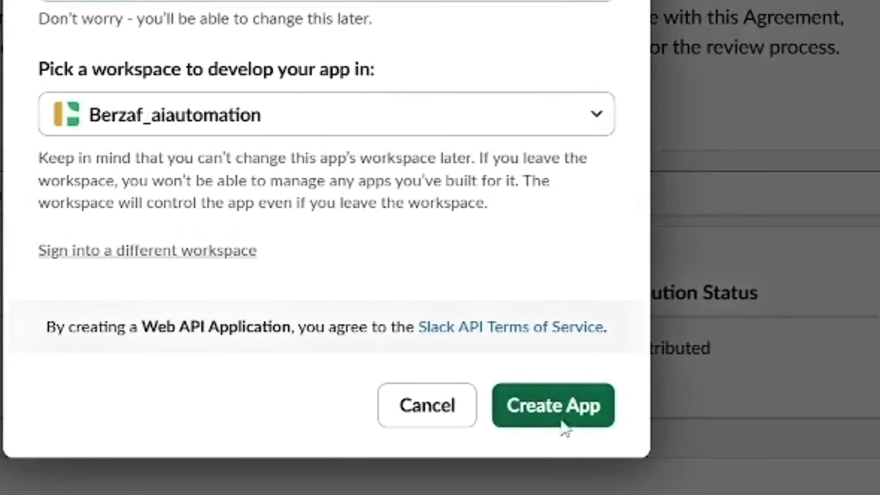
pyautogui.click(564, 427)
# - Add the channels:history bot token scope in the app's OAuth & Permissions settings
pyautogui.click(138, 473)
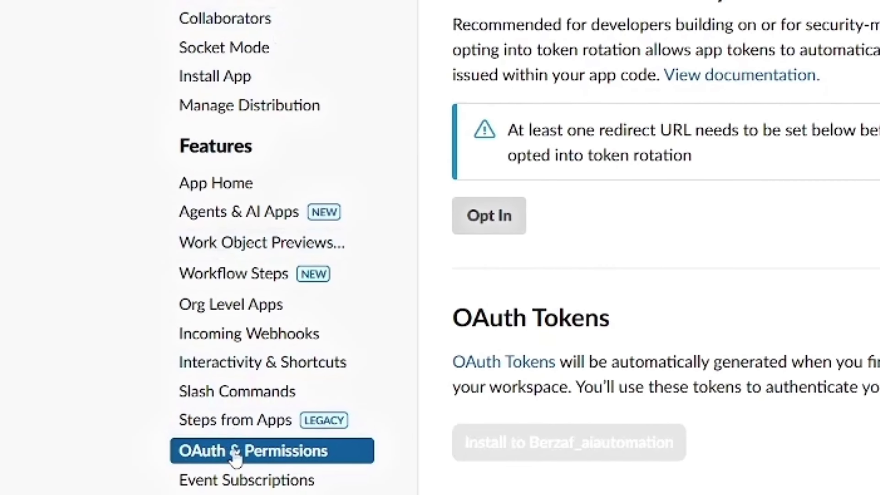
pyautogui.scroll(-5, 717, 212)
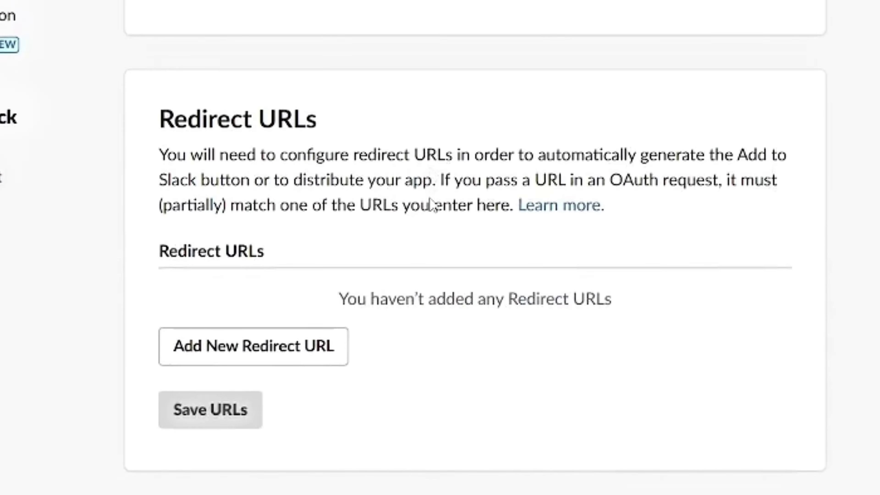
pyautogui.scroll(-4, 431, 204)
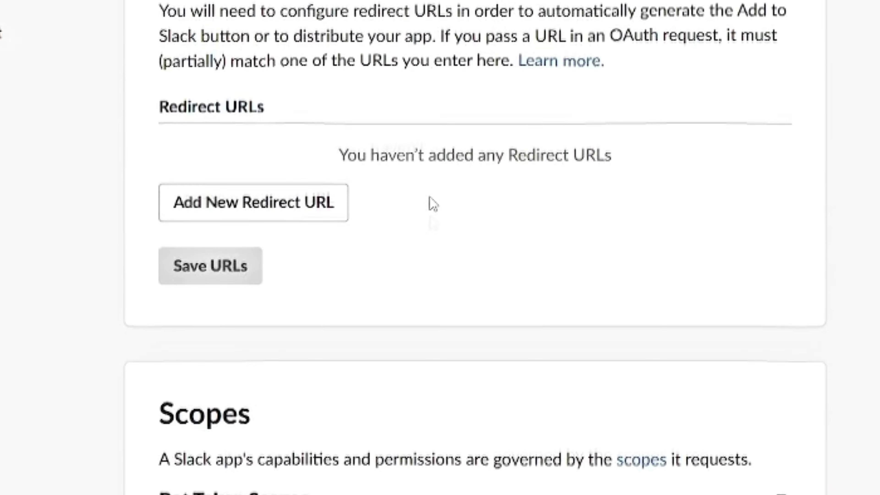
pyautogui.scroll(-6, 430, 204)
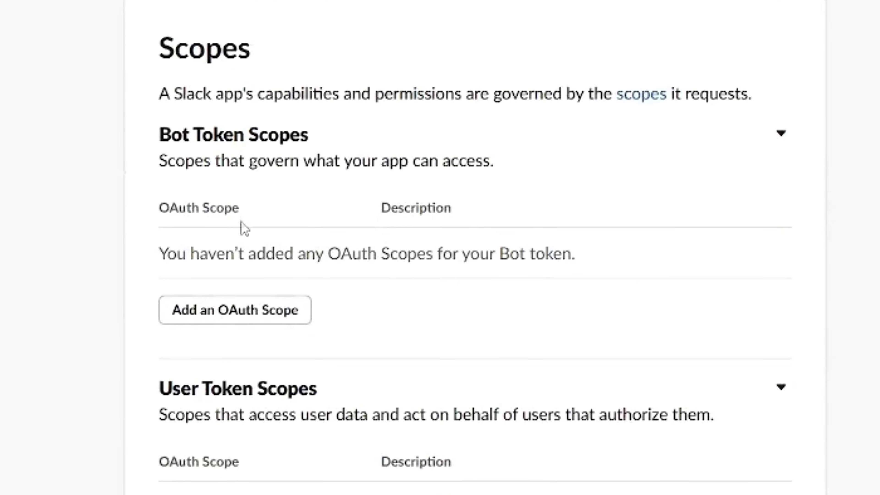
pyautogui.click(256, 310)
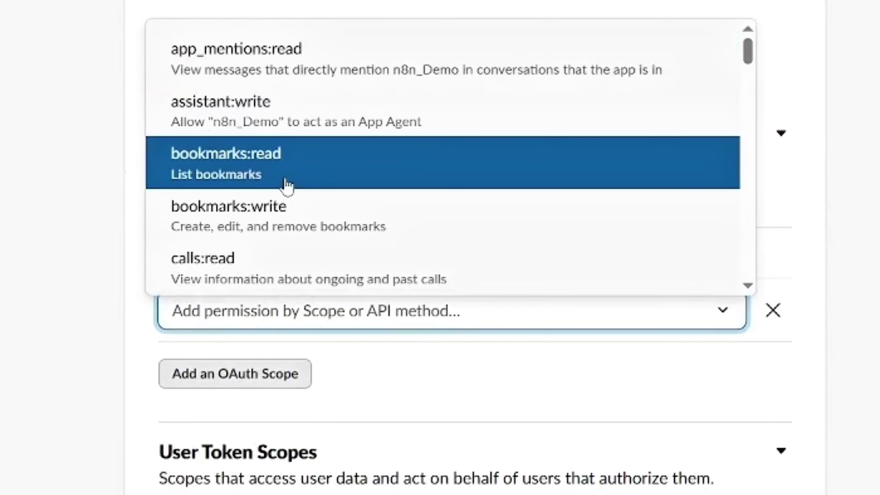
pyautogui.scroll(-5, 256, 227)
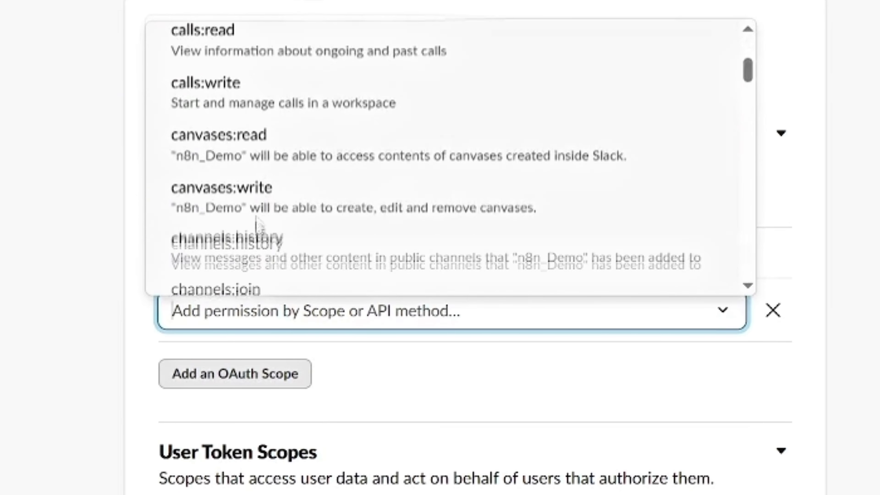
pyautogui.scroll(-2, 260, 227)
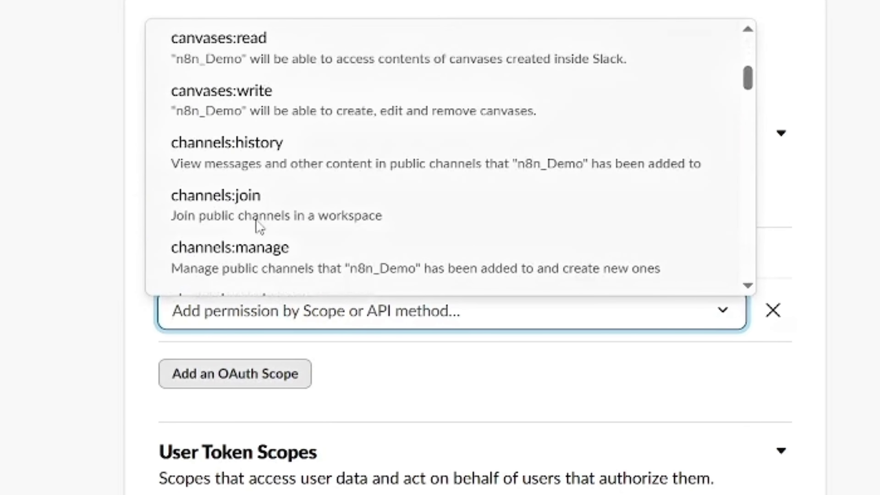
pyautogui.click(280, 152)
# - Add the further bot token scopes channels:read, im:read, groups:history and groups:write to the app
pyautogui.click(229, 370)
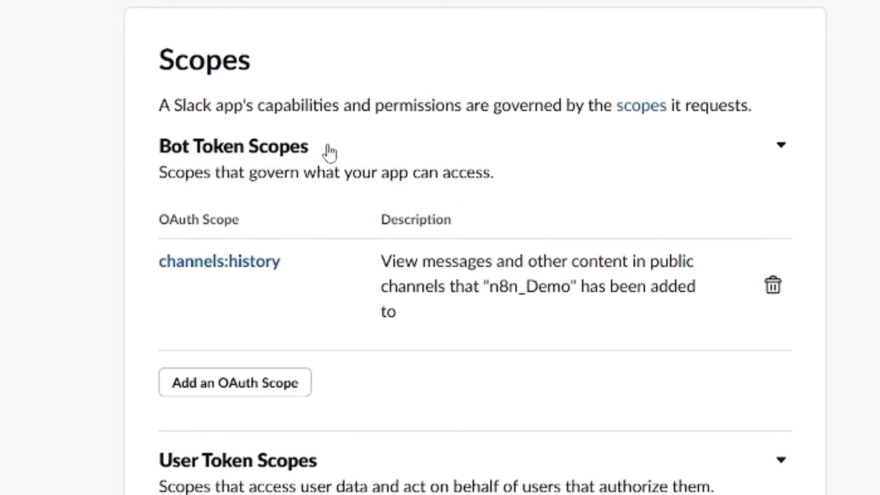
pyautogui.click(235, 395)
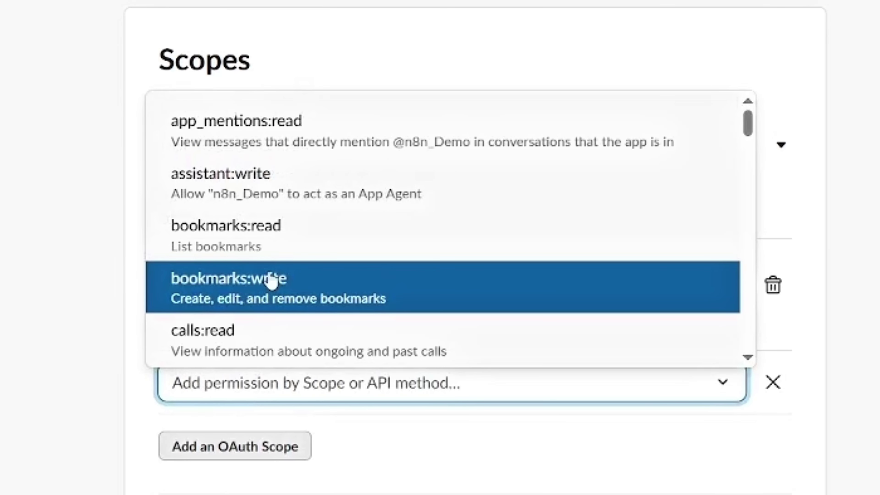
pyautogui.scroll(-1, 270, 281)
pyautogui.scroll(-10, 268, 289)
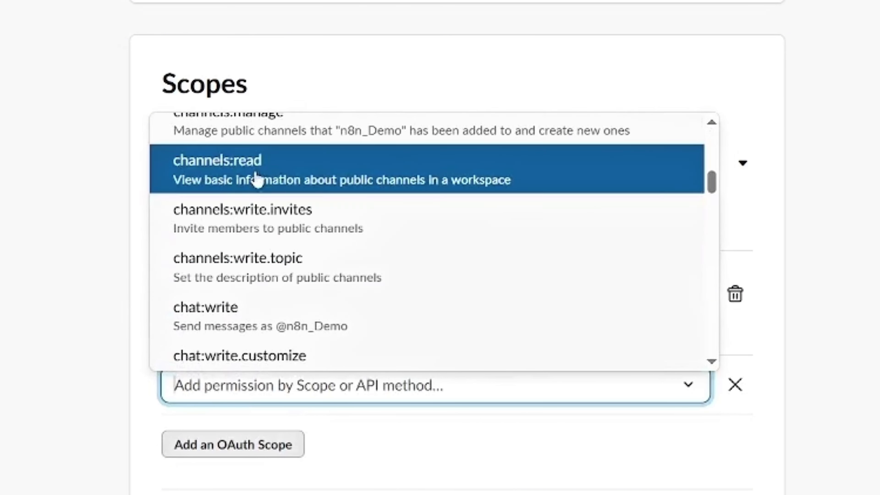
pyautogui.click(242, 170)
pyautogui.click(225, 410)
pyautogui.scroll(-15, 305, 262)
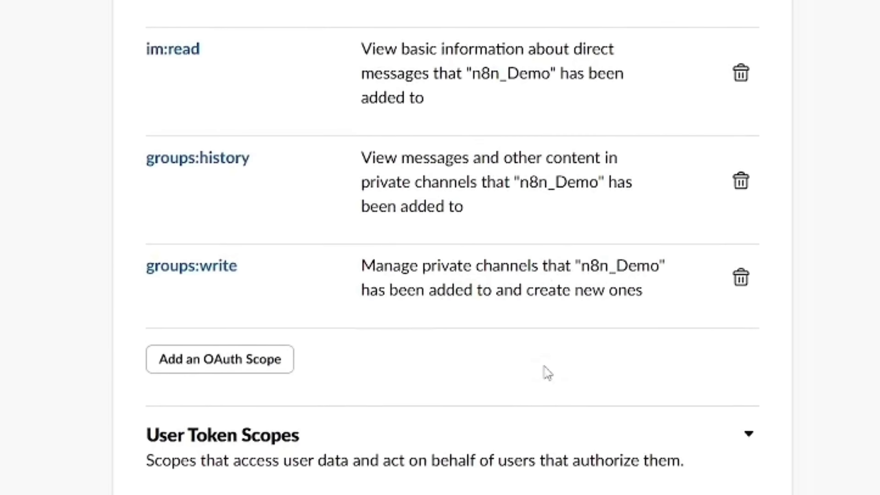
# - Install the n8n_Demo app to the workspace and allow the requested permissions
pyautogui.scroll(20, 547, 371)
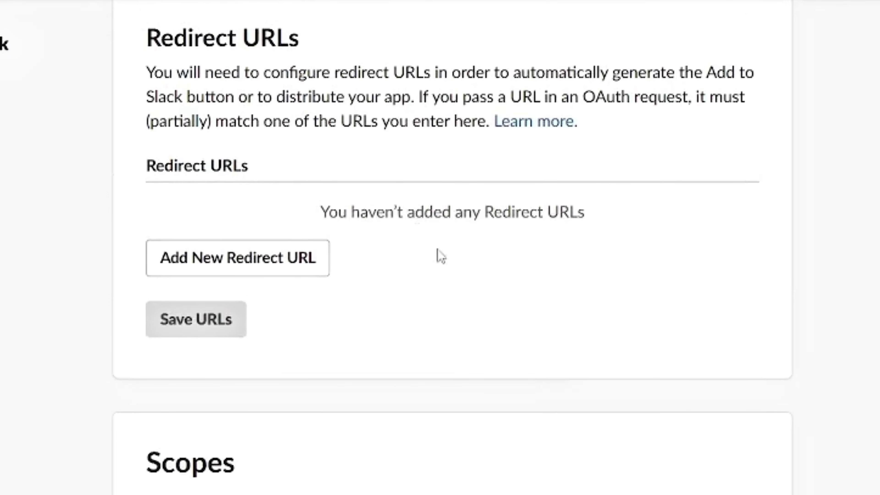
pyautogui.scroll(5, 440, 256)
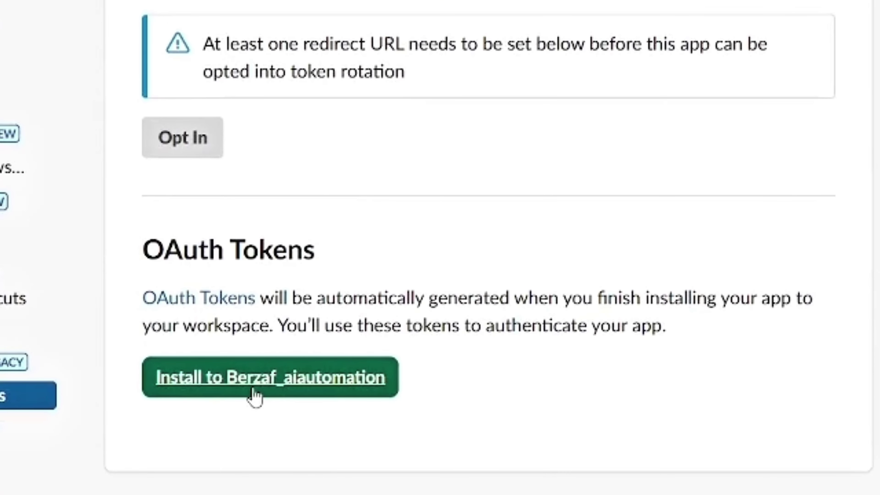
pyautogui.click(253, 389)
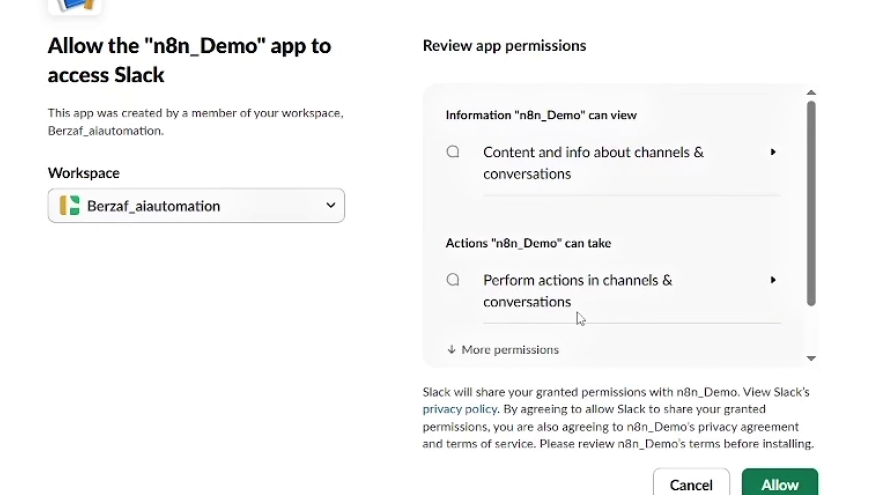
pyautogui.scroll(-1, 582, 319)
pyautogui.click(780, 485)
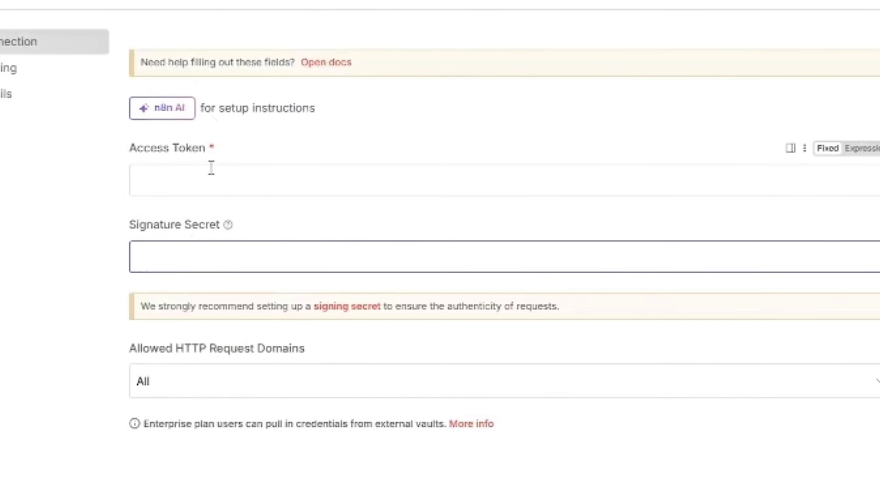
# - Back in n8n, paste the Slack app's access token into the credential and save it
pyautogui.click(211, 172)
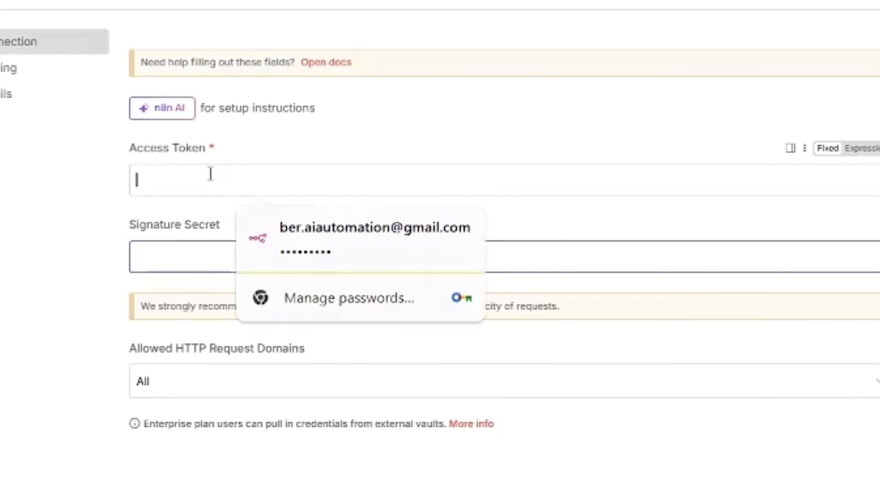
pyautogui.hotkey('ctrl', 'v')
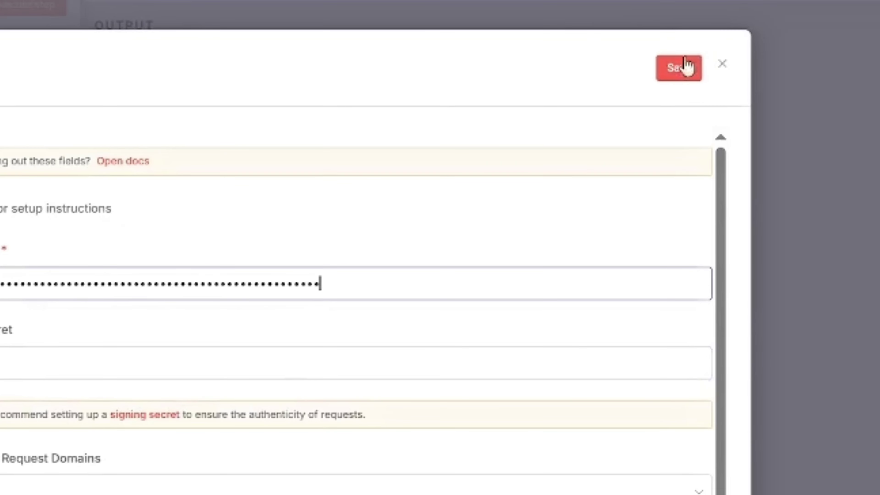
pyautogui.click(761, 33)
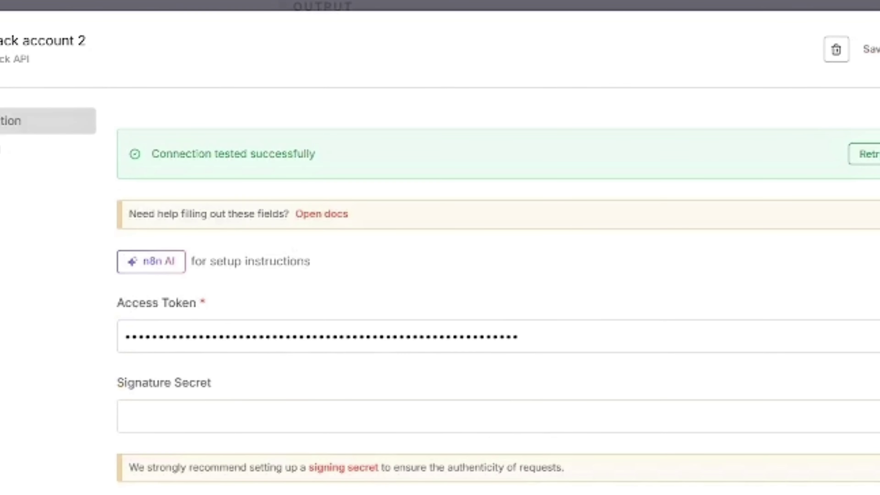
# - Set the Slack trigger's channel to watch to general and execute the step
pyautogui.scroll(-2, 486, 277)
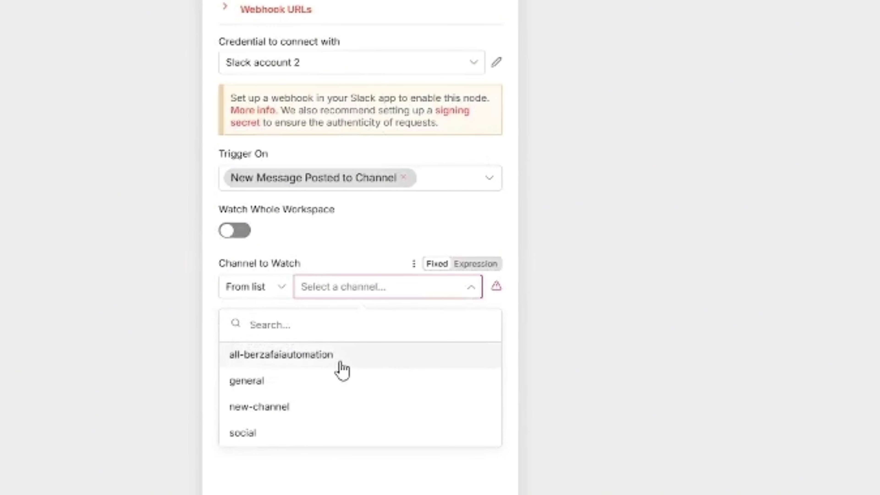
pyautogui.click(268, 394)
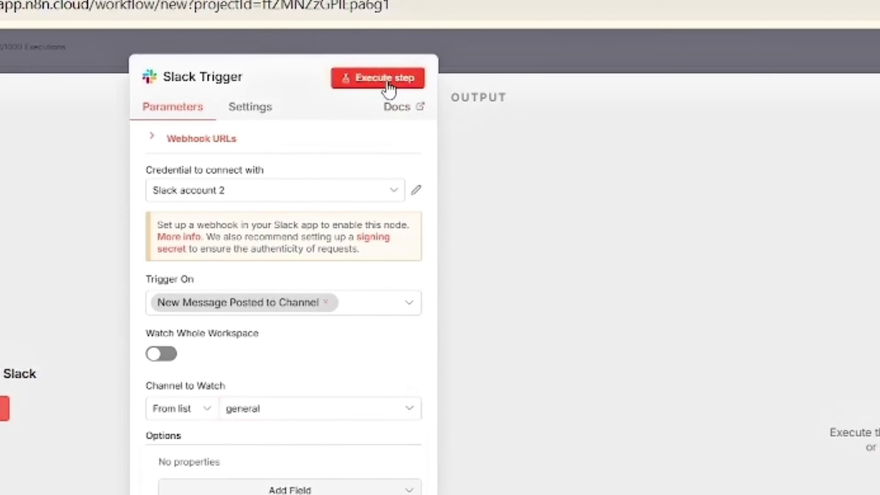
pyautogui.click(466, 38)
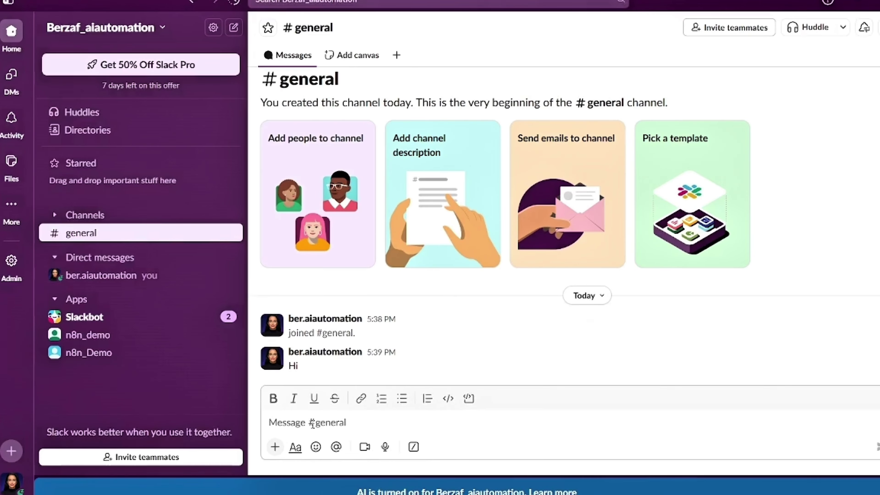
# - Switch to the Slack workspace and post the message "Hello" in the general channel
pyautogui.write('Hello')
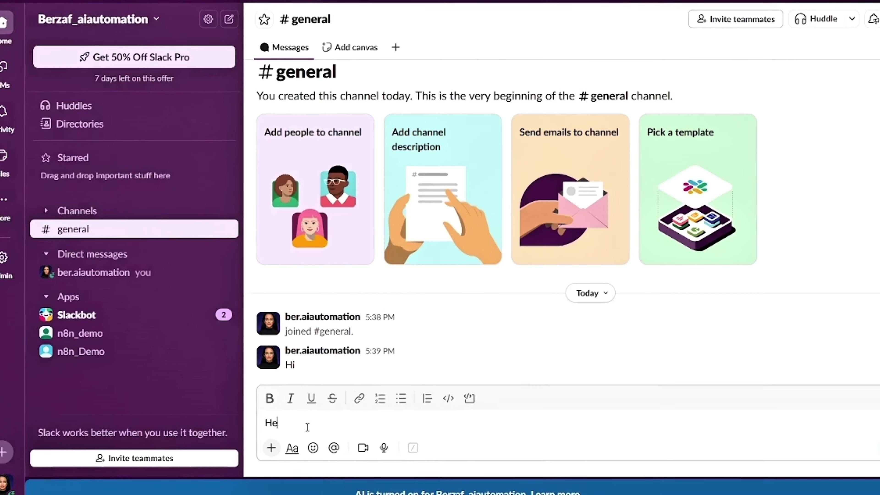
pyautogui.press('Return')
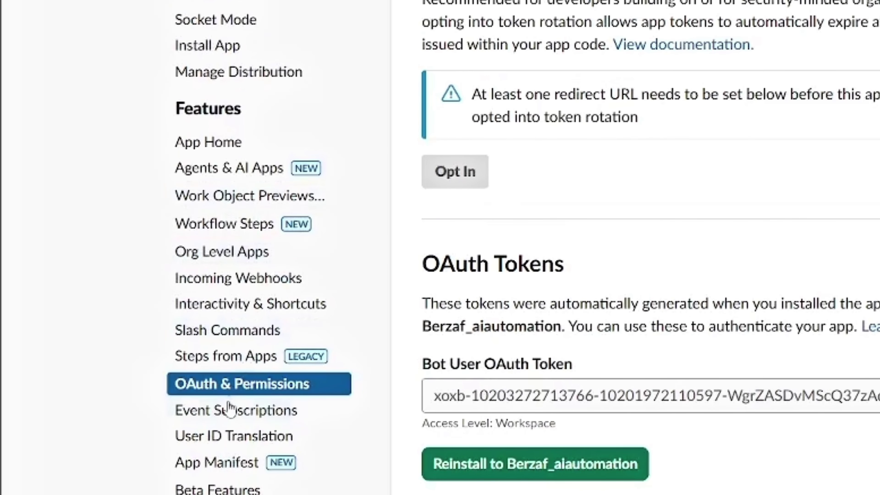
# - Enable event subscriptions for the Slack app, and open the Slack Trigger's webhook URLs in n8n
pyautogui.click(214, 419)
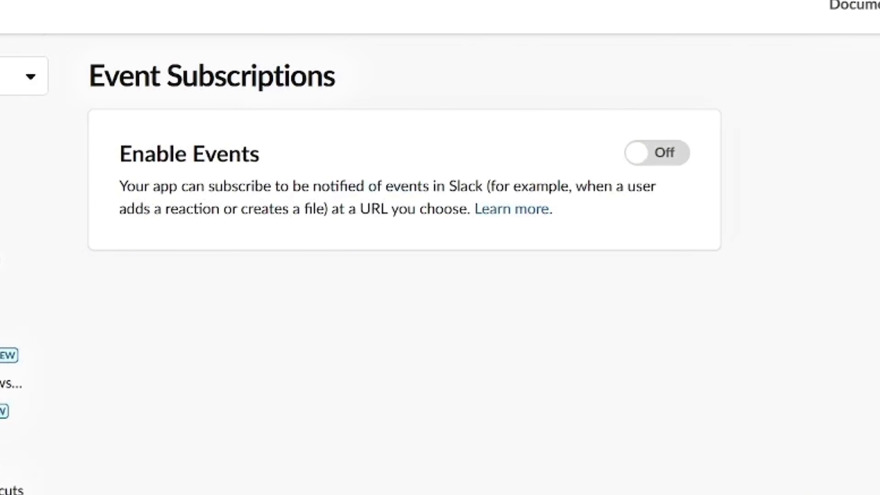
pyautogui.click(657, 153)
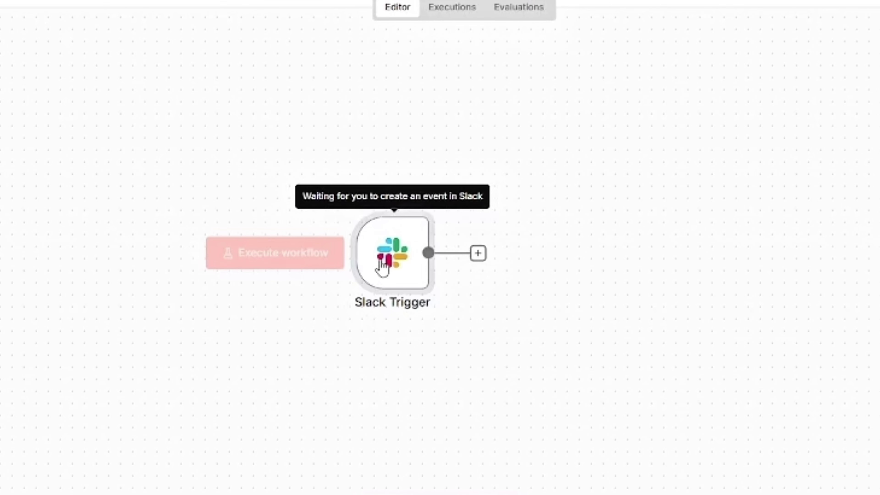
pyautogui.doubleClick(379, 263)
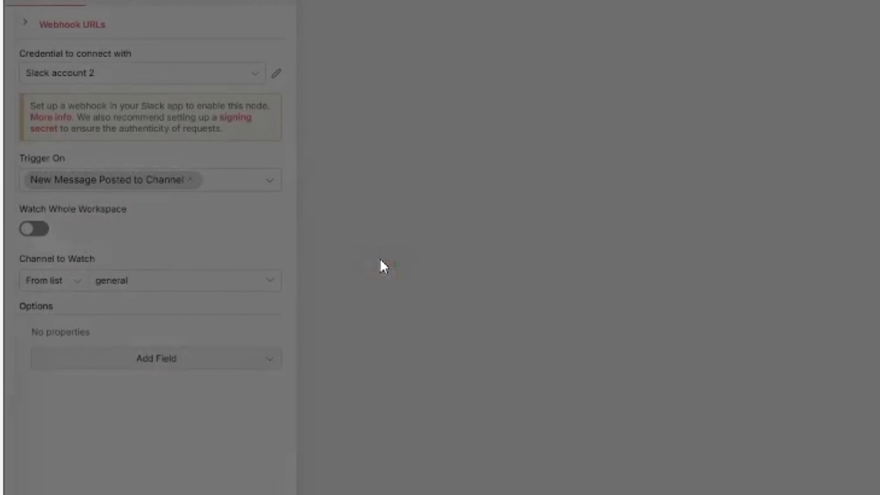
pyautogui.click(39, 401)
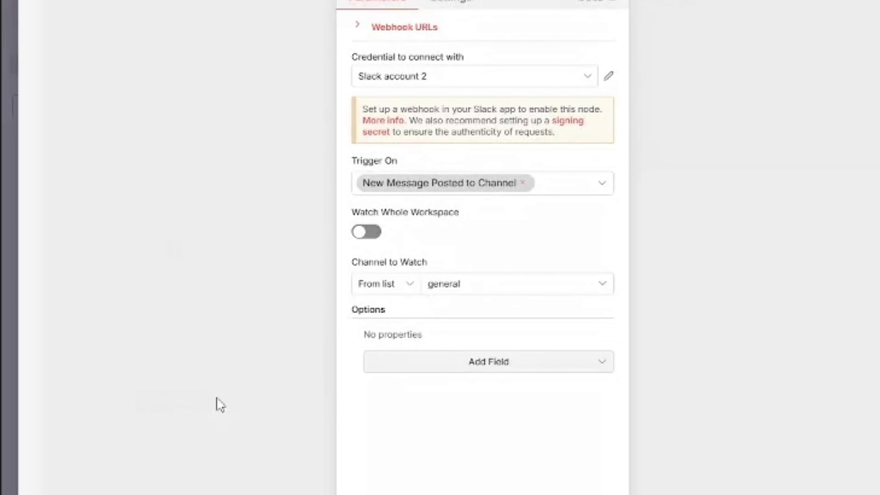
pyautogui.click(424, 35)
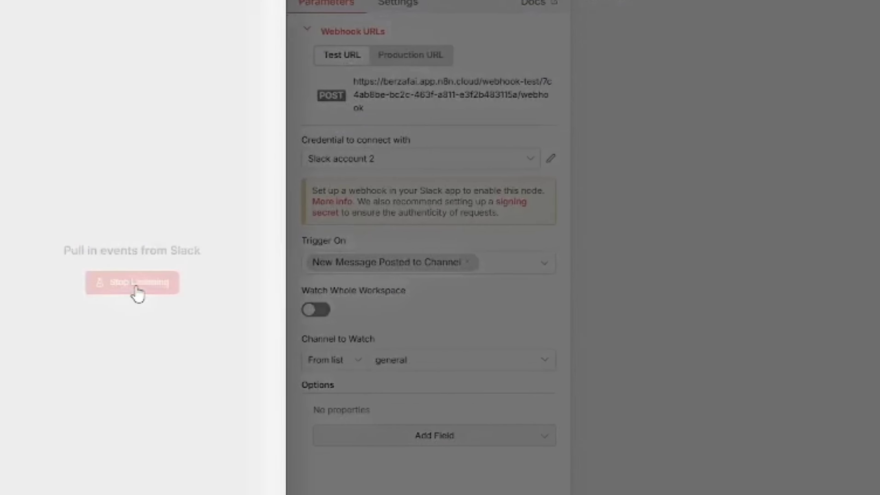
# - Start the Slack Trigger listening and retry verification of its test webhook URL as the Slack app's request URL
pyautogui.click(68, 273)
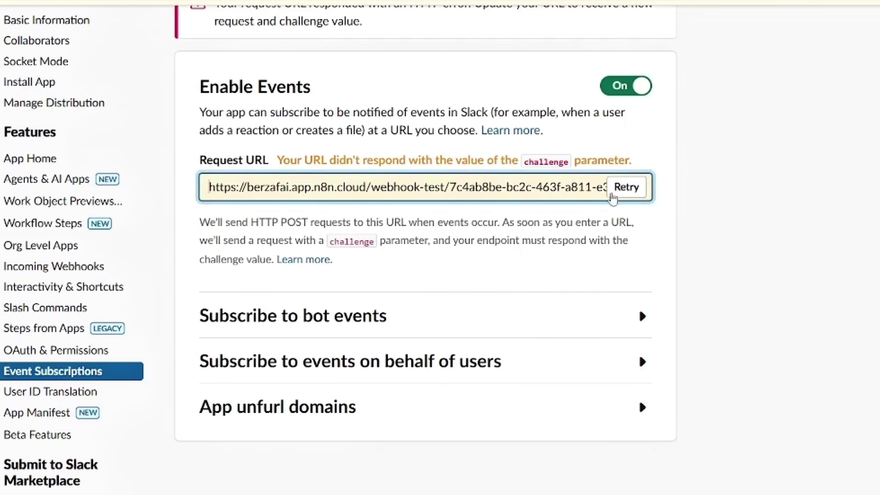
pyautogui.click(612, 194)
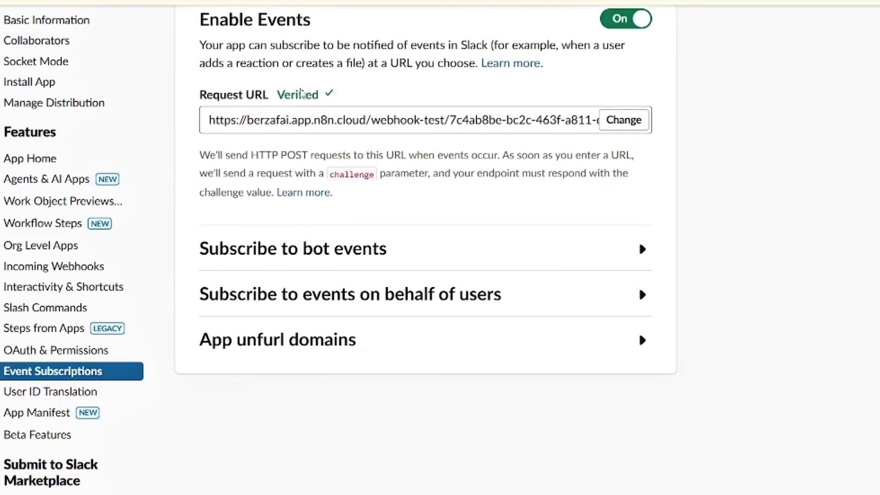
pyautogui.doubleClick(301, 92)
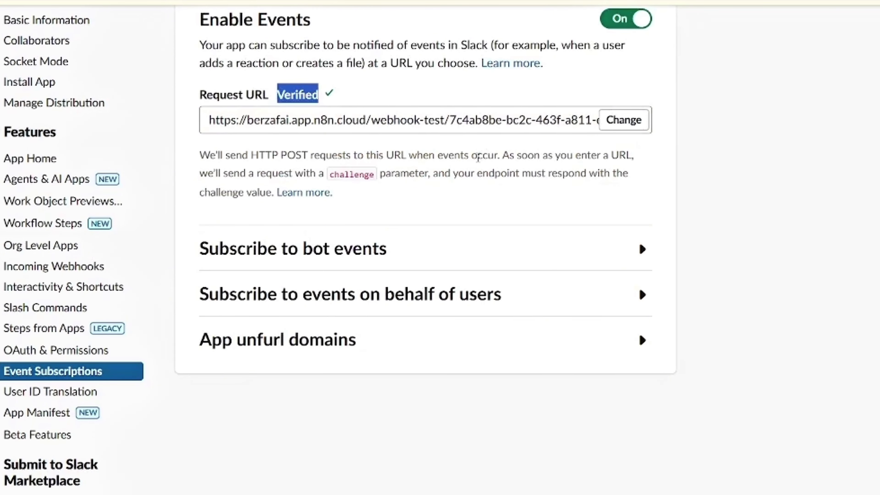
# - Subscribe the app to the bot events message.im, message.channels and message.groups, and save the changes
pyautogui.scroll(2, 478, 158)
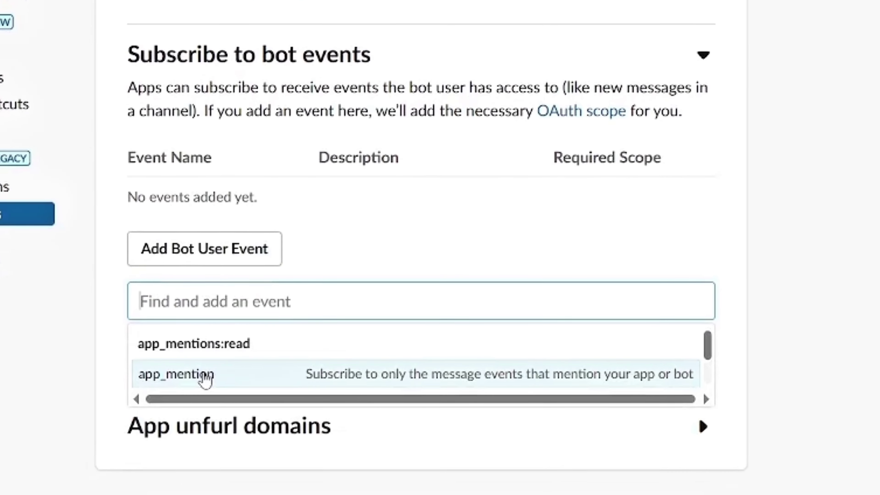
pyautogui.write('im')
pyautogui.click(195, 353)
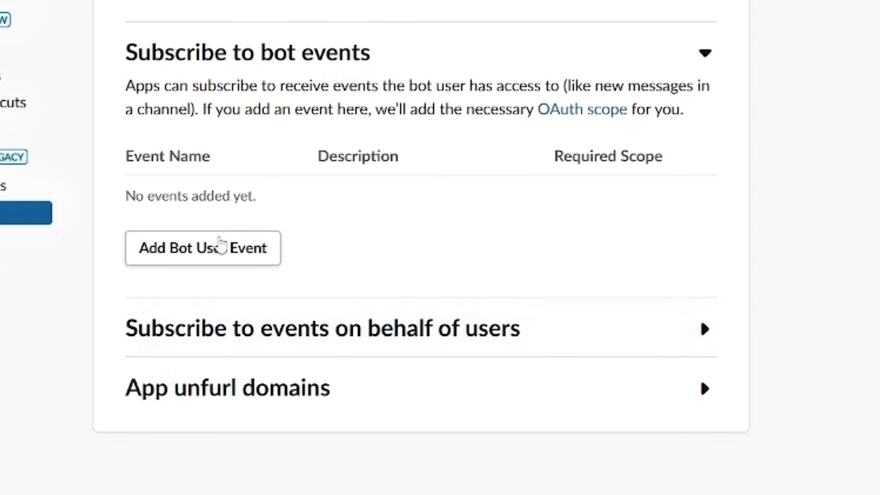
pyautogui.click(219, 247)
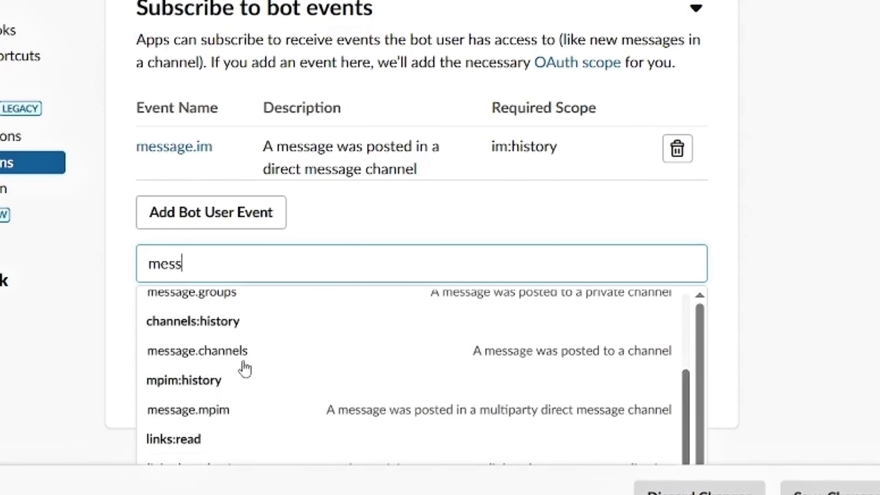
pyautogui.click(230, 366)
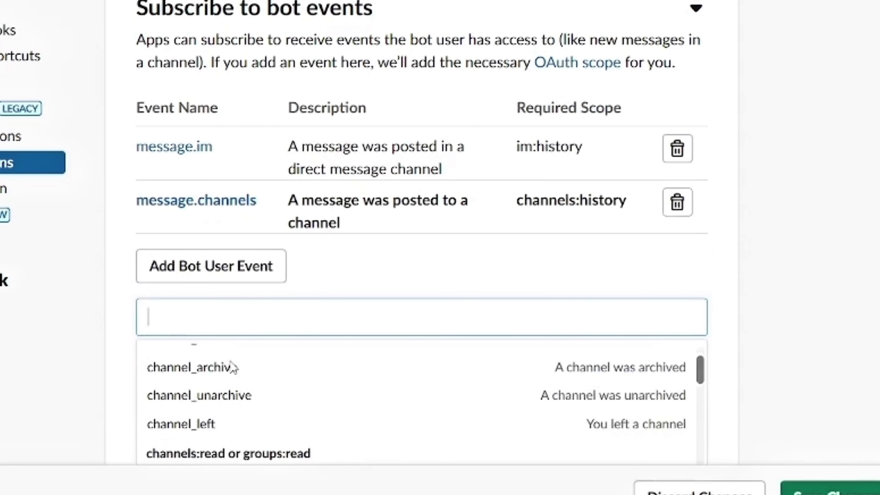
pyautogui.write('me')
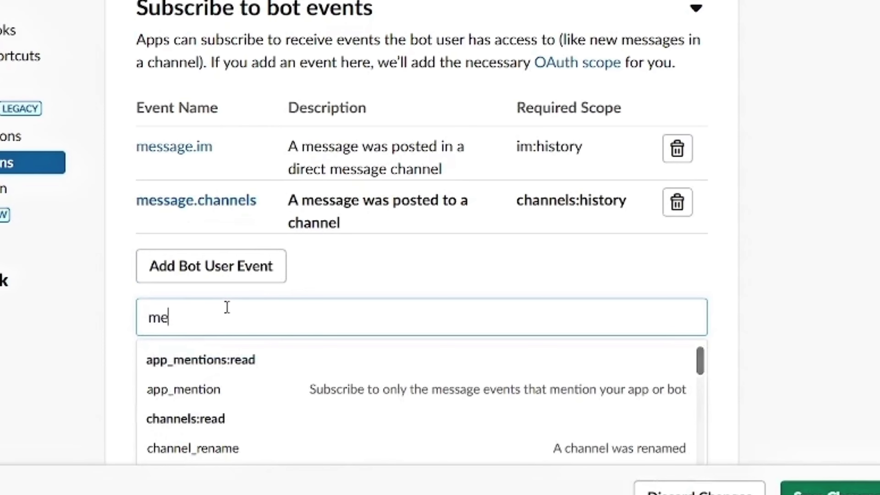
pyautogui.write('ssa')
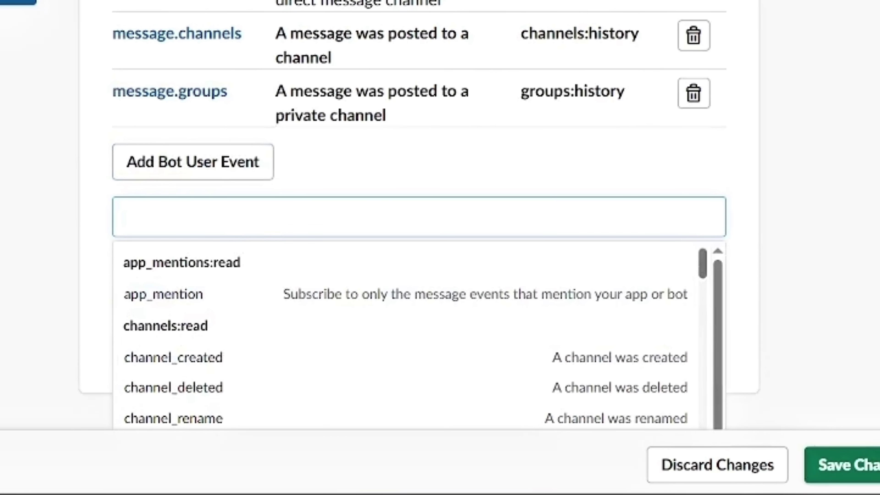
pyautogui.click(846, 466)
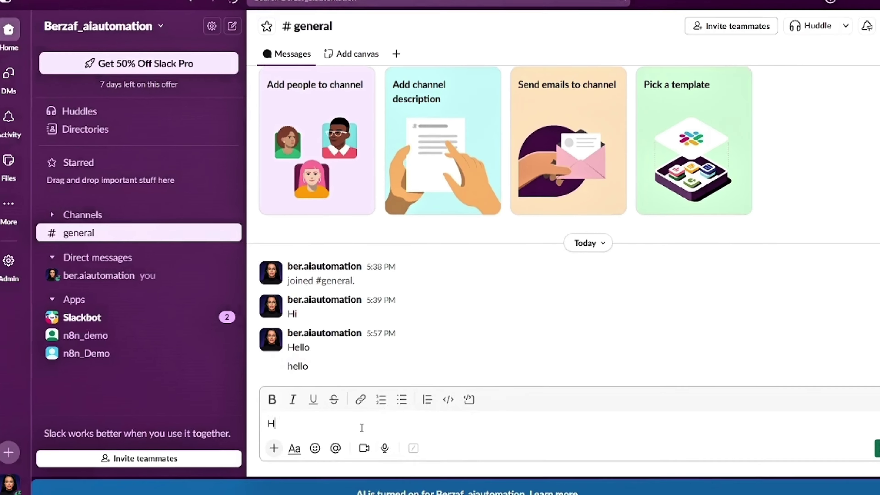
# - Post the test messages "Hi" and "hi" in Slack's general channel
pyautogui.press('Return')
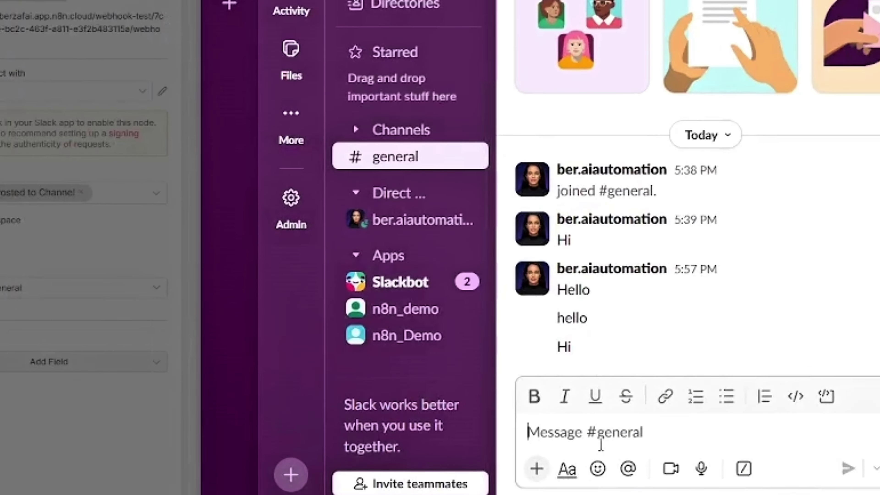
pyautogui.write('hi')
pyautogui.press('Return')
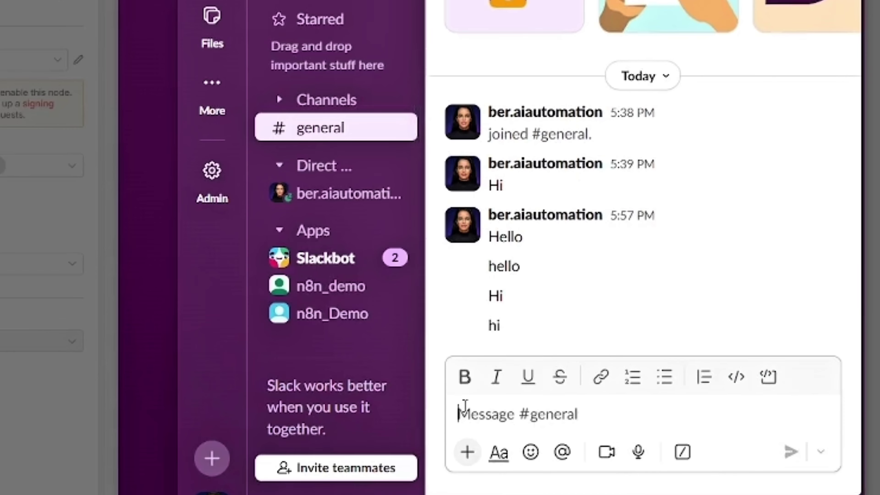
pyautogui.write('@')
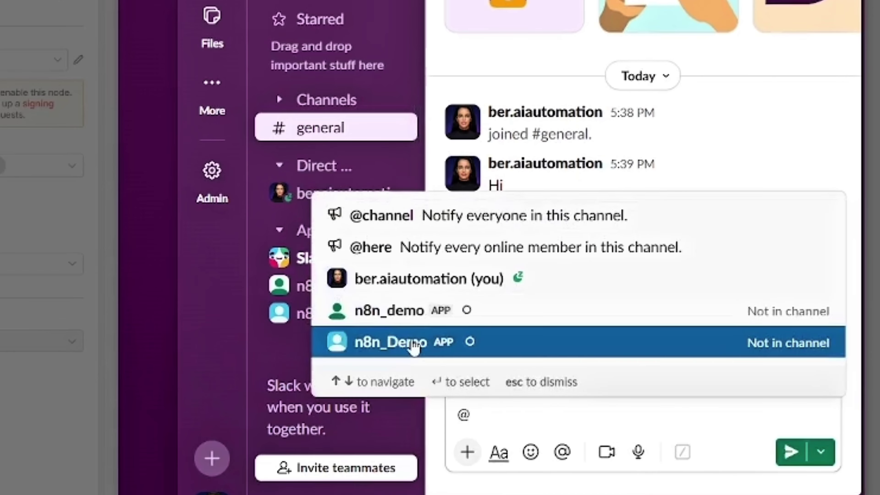
pyautogui.write('n')
pyautogui.click(492, 342)
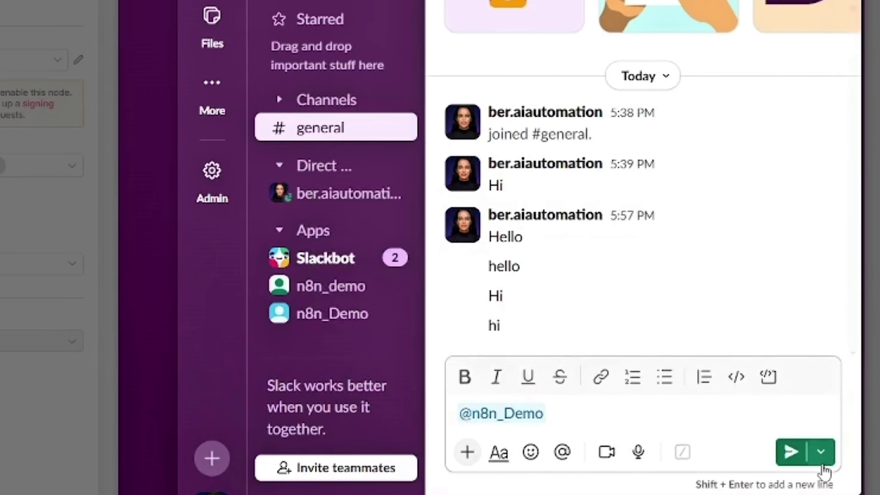
pyautogui.click(792, 452)
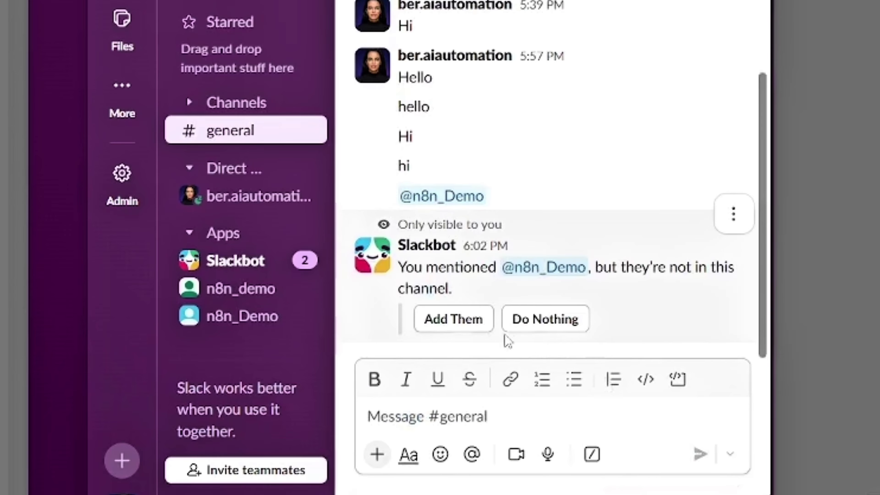
pyautogui.click(454, 319)
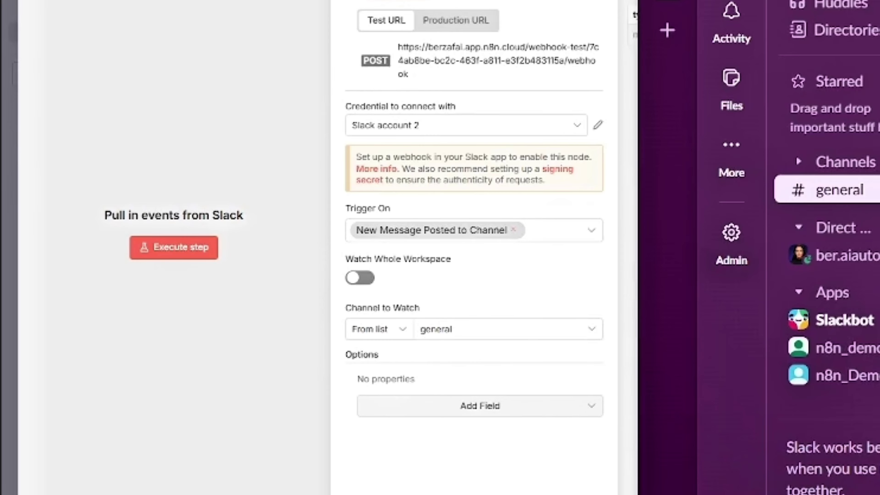
# - Execute the Slack Trigger step in n8n, post "Hello Everyone?" in the general channel, and check the message text in the output
pyautogui.click(152, 245)
pyautogui.write('Everyone?')
pyautogui.press('Return')
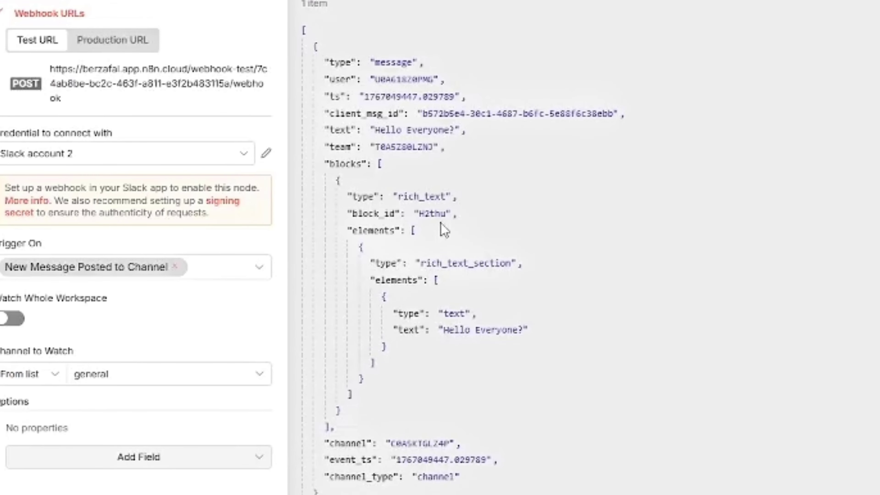
pyautogui.click(490, 330)
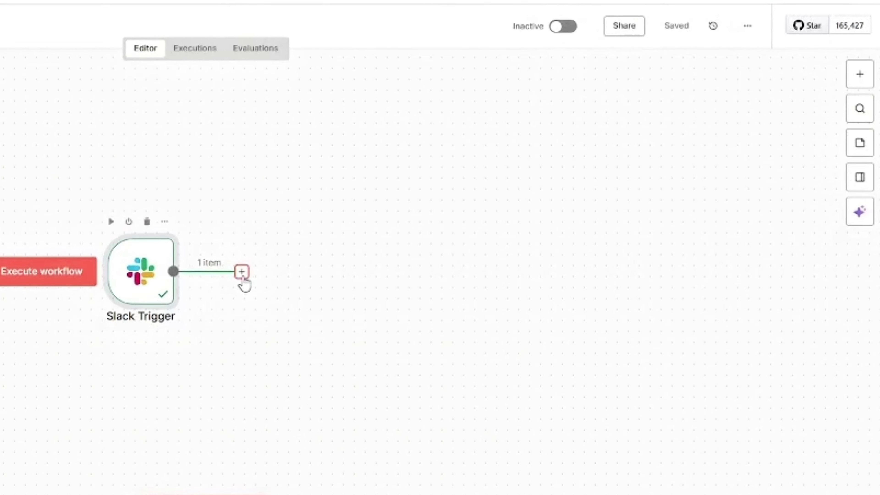
# - Add an AI Agent node after the Slack Trigger
pyautogui.click(239, 272)
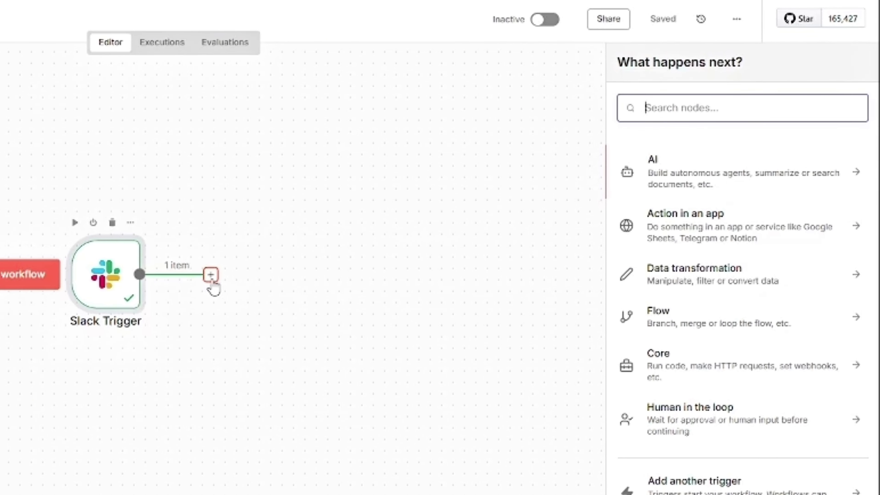
pyautogui.write('ai')
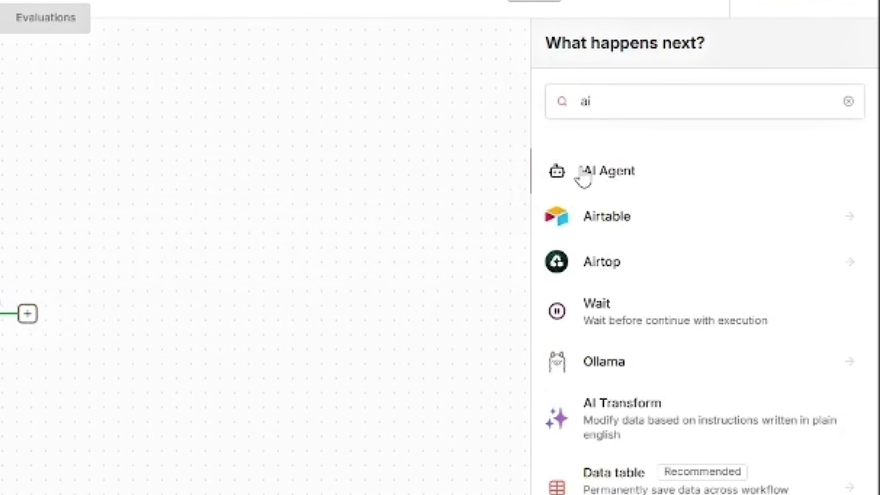
pyautogui.click(583, 177)
# - Set the AI Agent's prompt source to Define below and map the Slack message's text field into the prompt
pyautogui.click(454, 123)
pyautogui.click(384, 282)
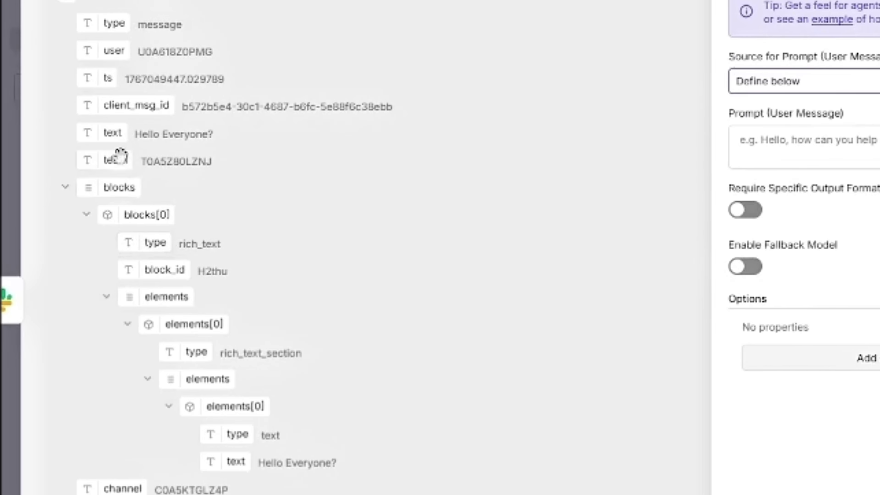
pyautogui.moveTo(108, 137); pyautogui.dragTo(752, 143)
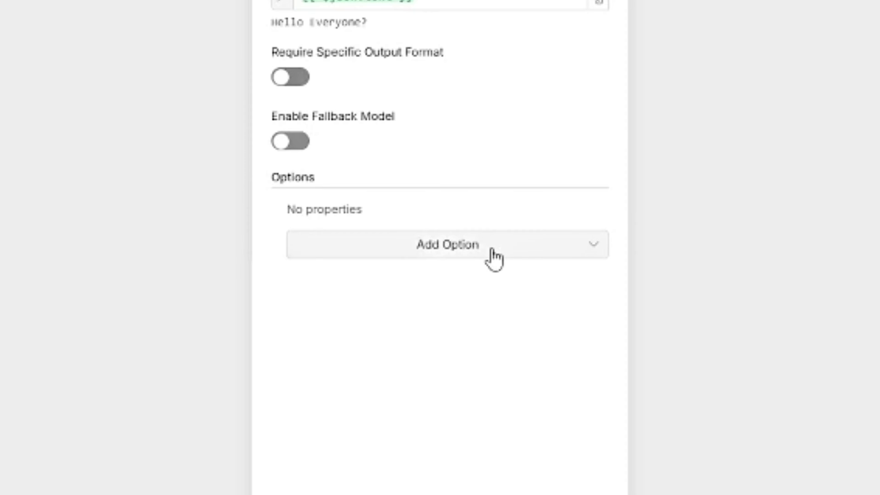
# - Add the System Message option to the AI Agent, keep its default text, and return to the canvas
pyautogui.click(833, 359)
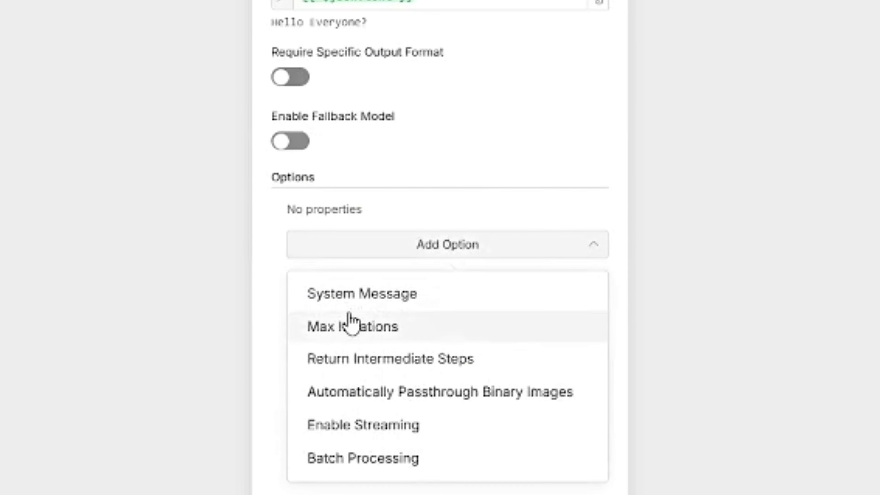
pyautogui.click(383, 298)
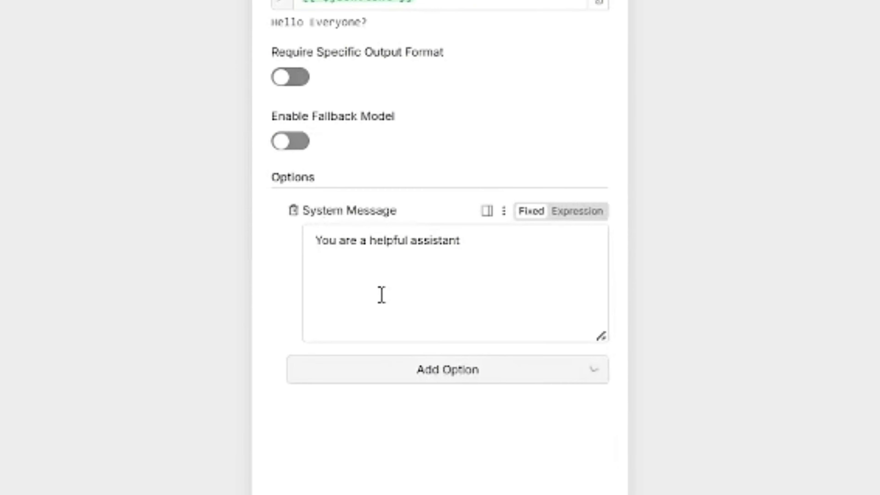
pyautogui.click(473, 264)
pyautogui.click(628, 15)
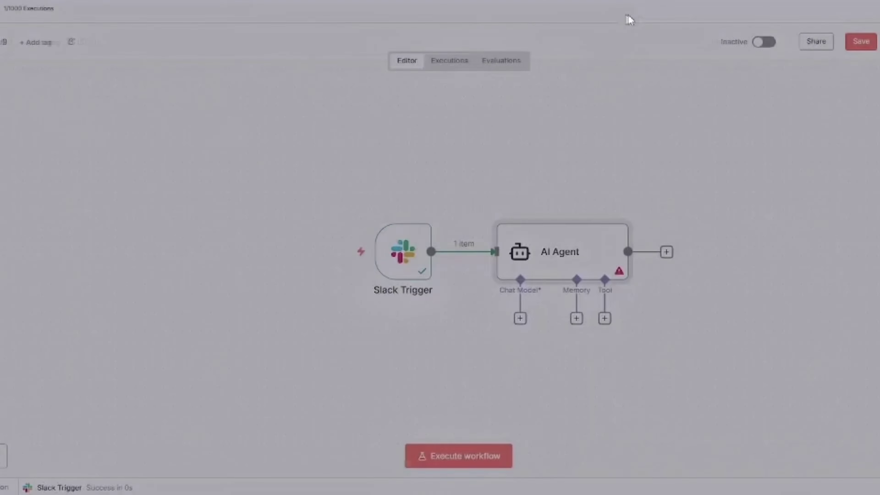
# - Attach an OpenAI Chat Model to the AI Agent as its chat model
pyautogui.click(520, 319)
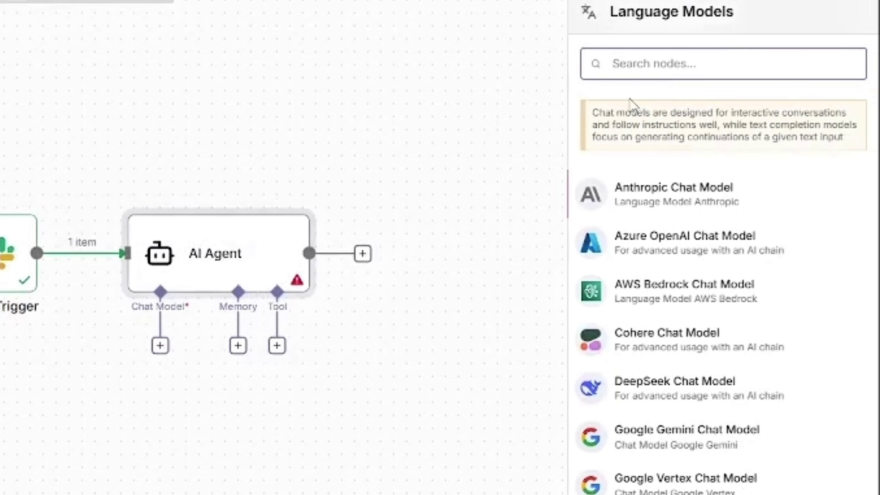
pyautogui.write('op')
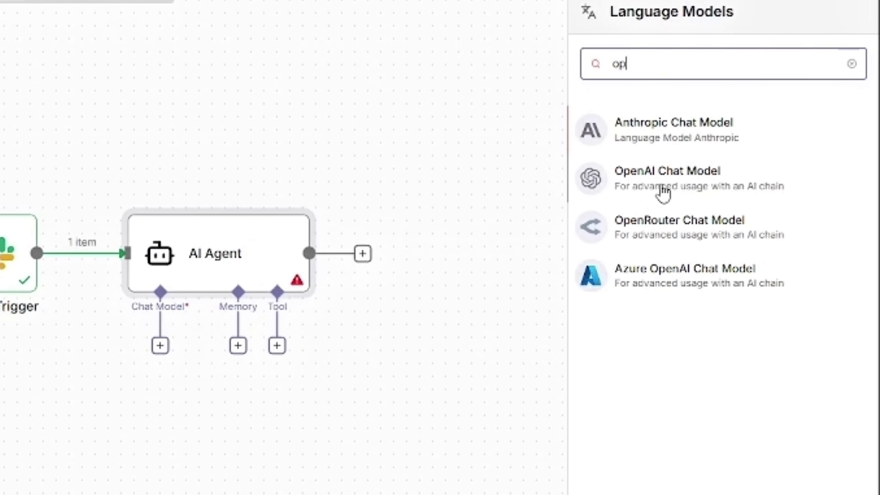
pyautogui.click(663, 191)
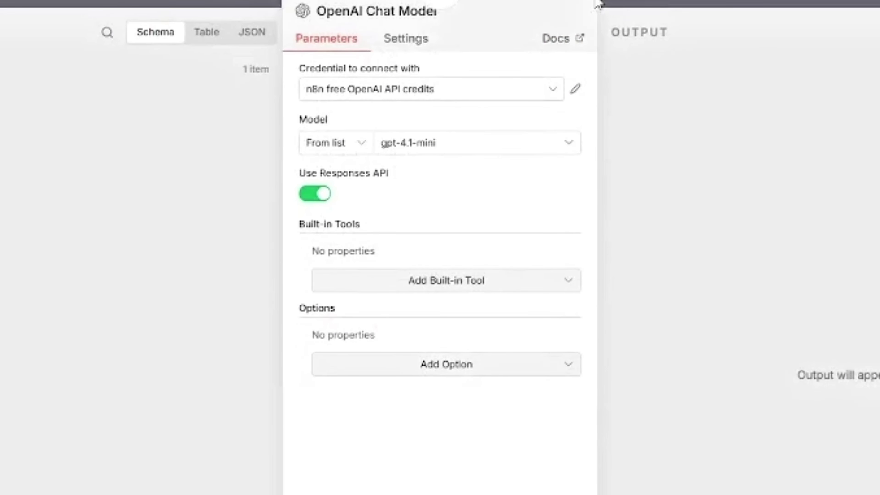
# - Close the chat model settings and add a Slack Send a message node after the AI Agent
pyautogui.click(644, 1)
pyautogui.click(753, 318)
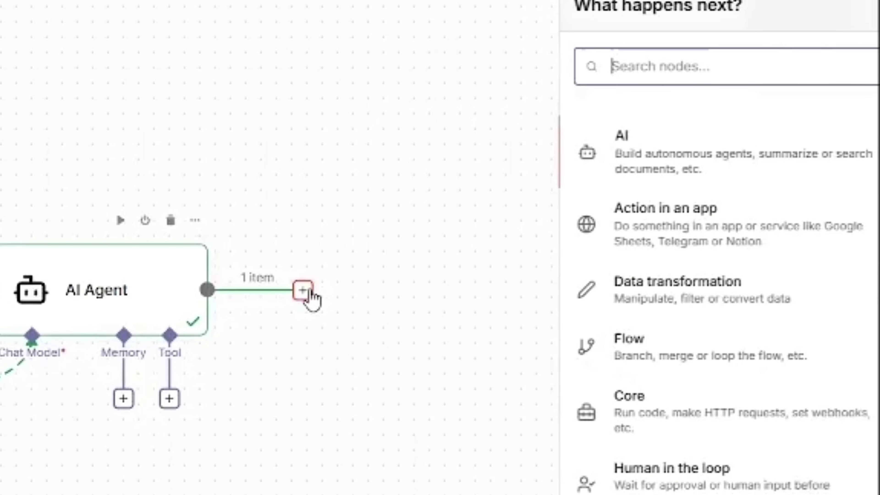
pyautogui.write('slac')
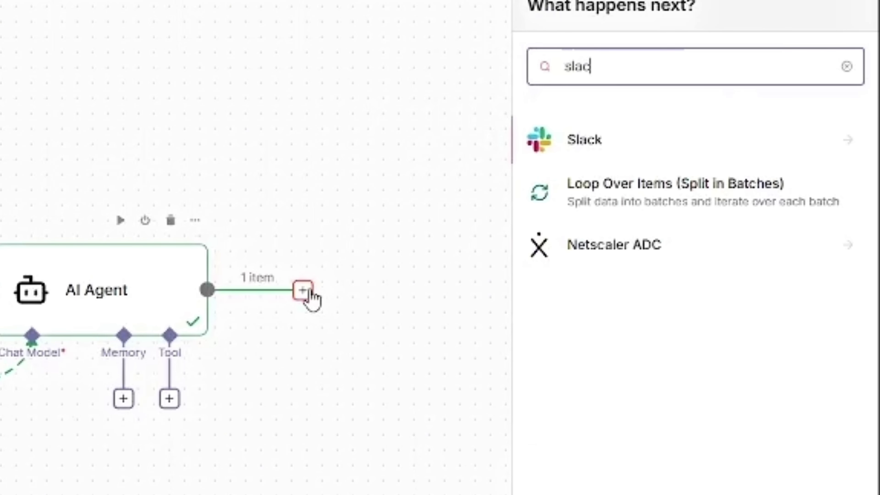
pyautogui.click(667, 145)
pyautogui.write('se')
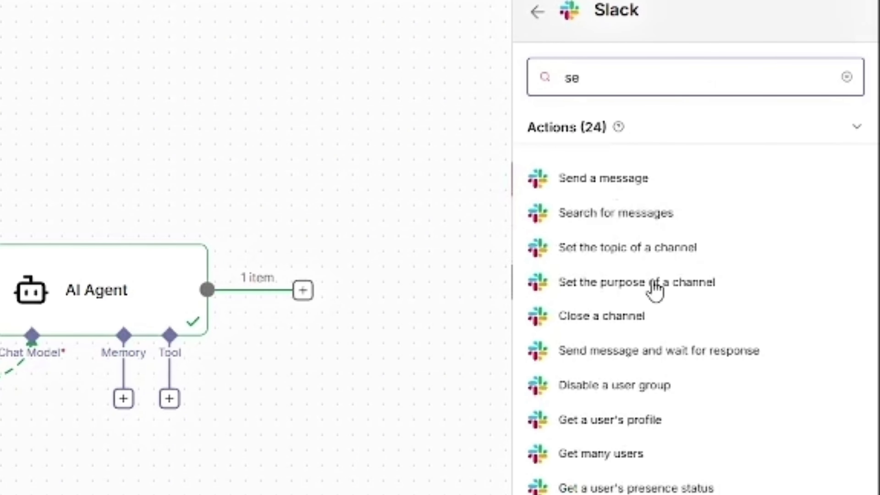
pyautogui.click(638, 185)
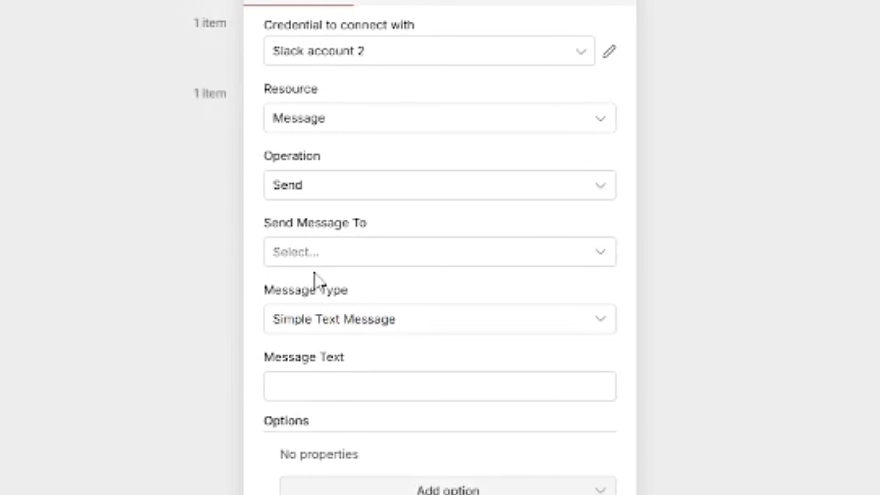
pyautogui.click(317, 264)
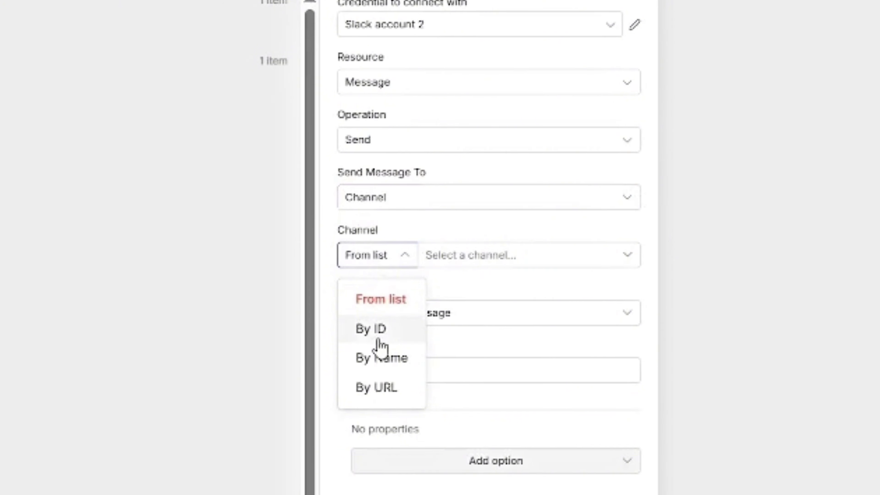
pyautogui.click(367, 328)
pyautogui.click(511, 256)
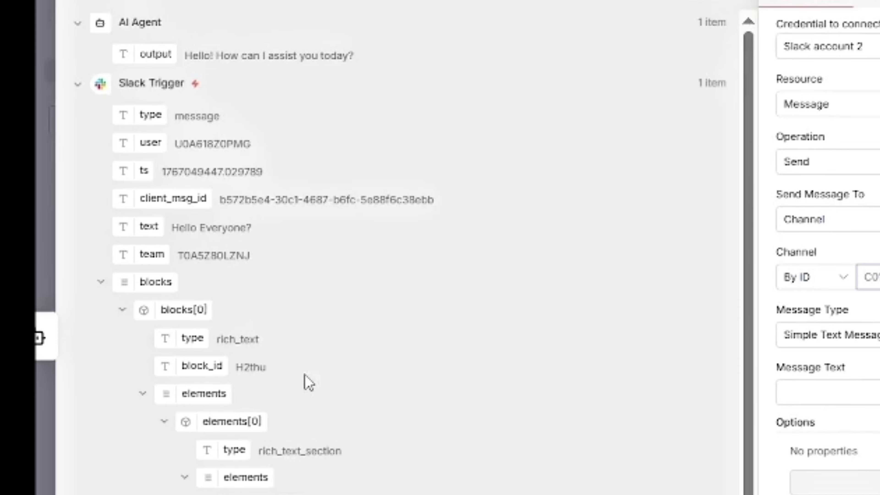
pyautogui.moveTo(308, 383); pyautogui.dragTo(870, 278)
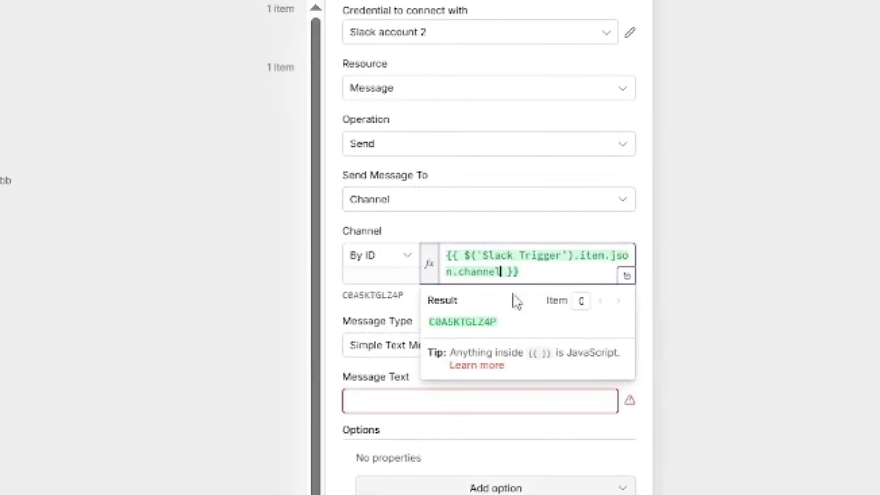
# - Map the AI Agent's output field into the message text and execute the step to check the reply in Slack's general channel
pyautogui.moveTo(92, 104); pyautogui.dragTo(709, 430)
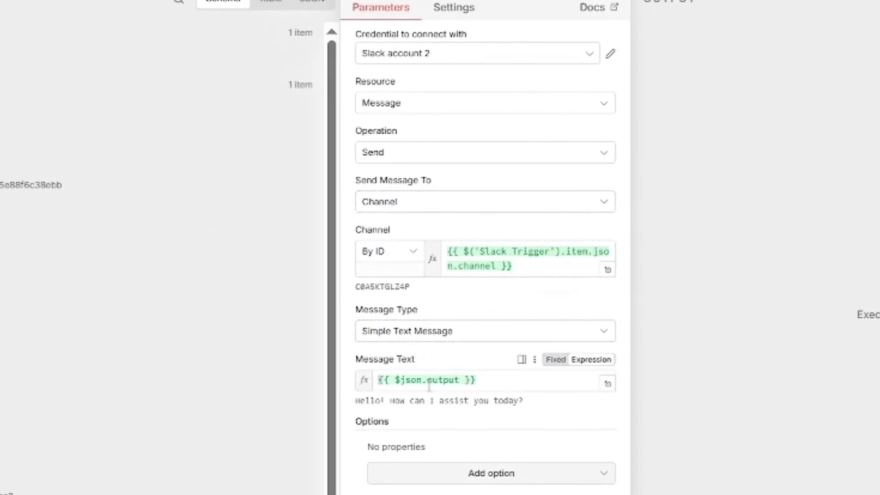
pyautogui.click(854, 27)
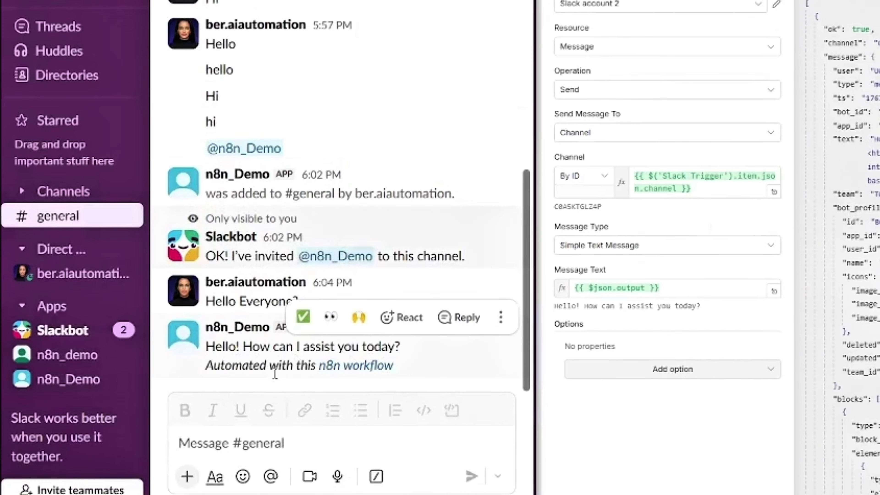
pyautogui.tripleClick(281, 366)
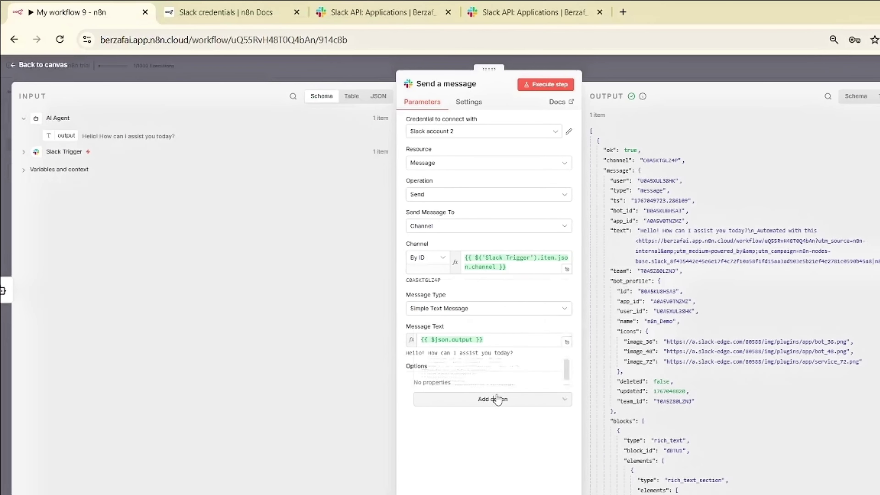
# - Add the Include Link to Workflow option switched off and execute the step again to check the reply in Slack
pyautogui.click(499, 399)
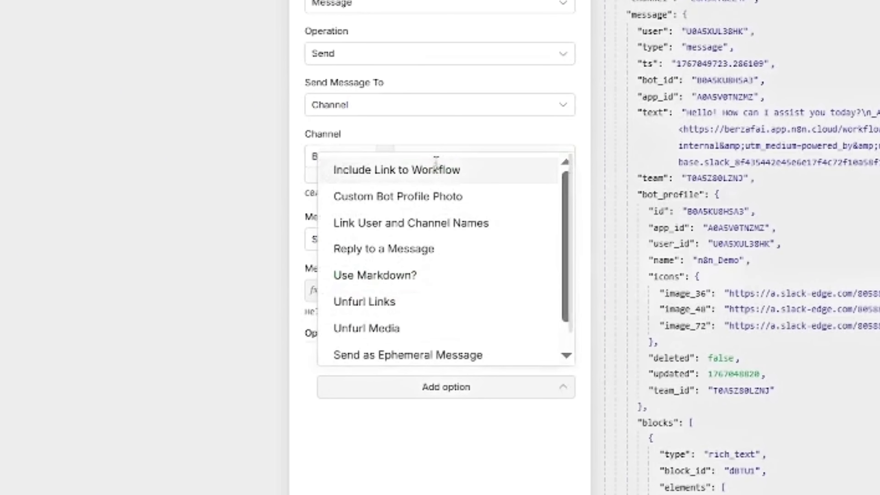
pyautogui.click(436, 170)
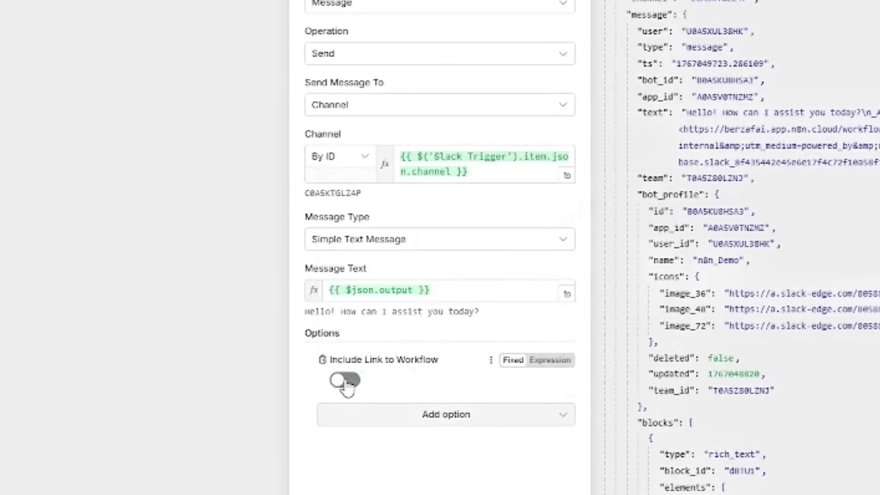
pyautogui.click(563, 62)
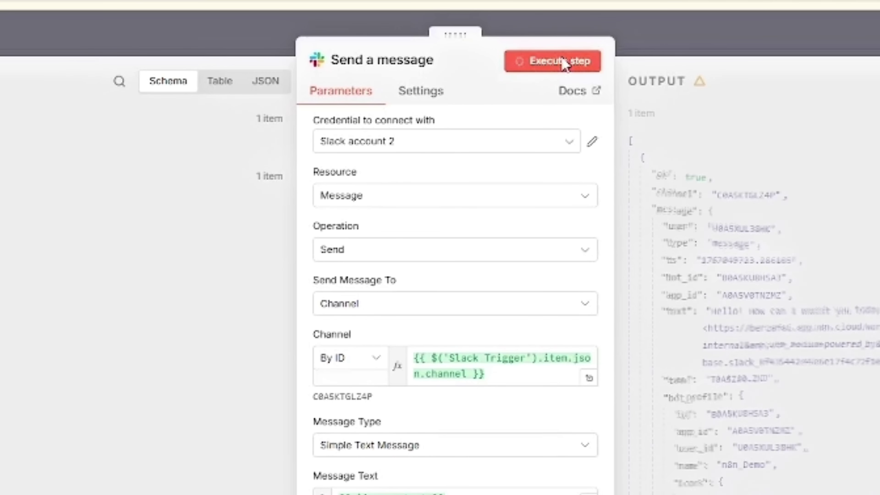
pyautogui.moveTo(239, 361); pyautogui.dragTo(476, 361)
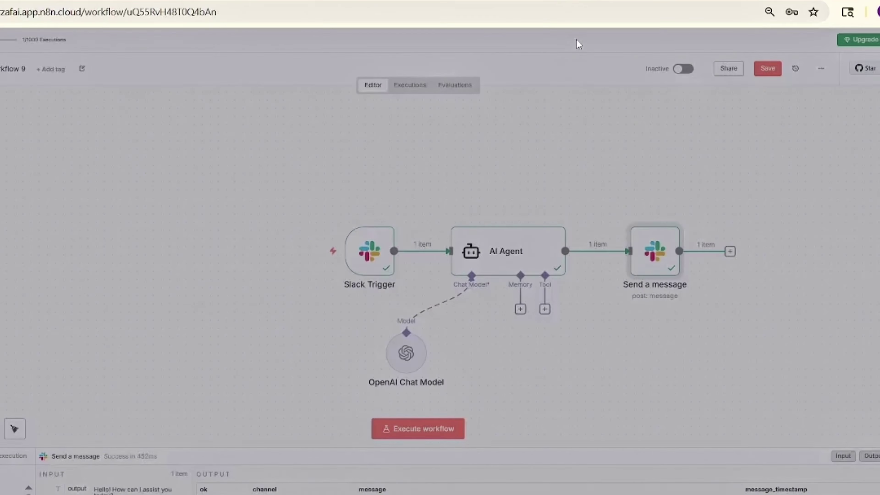
# - Save the workflow and open its name for editing
pyautogui.click(768, 69)
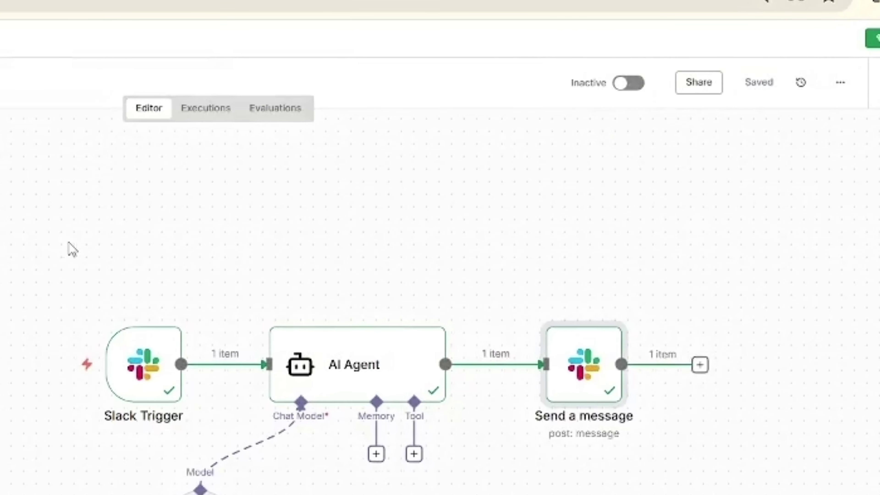
pyautogui.click(106, 84)
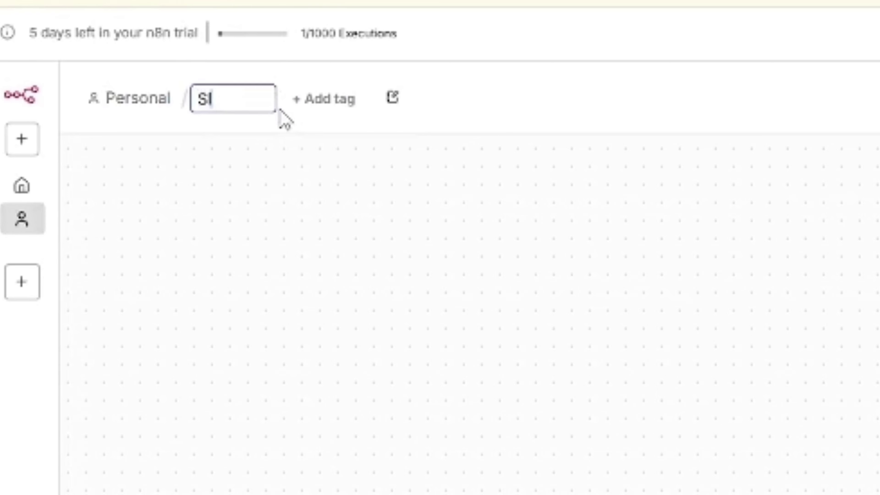